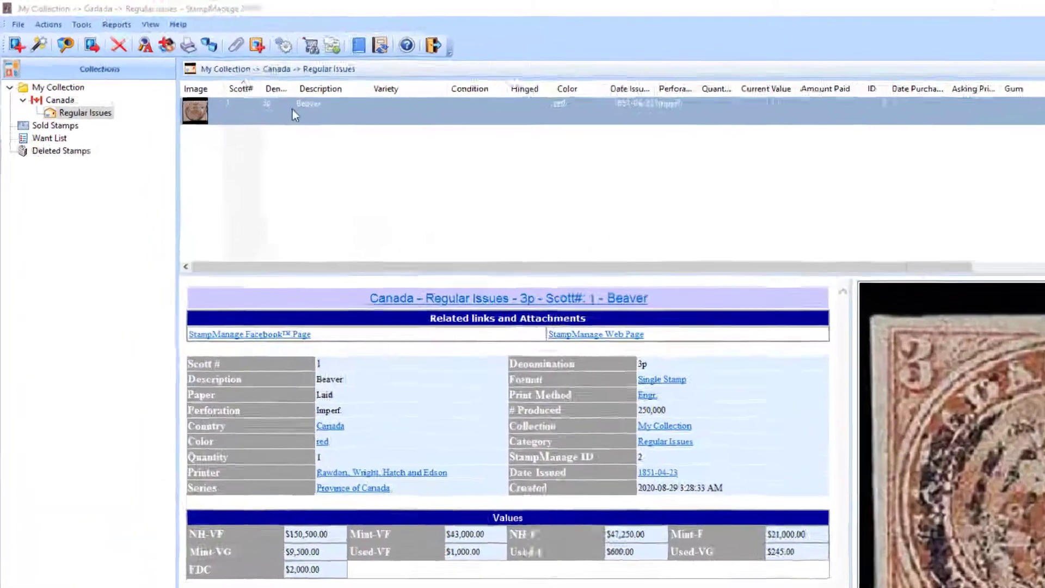
Step: Delete the 3p Beaver stamp, Scott 1, from the Canada Regular Issues collection and confirm the deletion
right_click(226, 88)
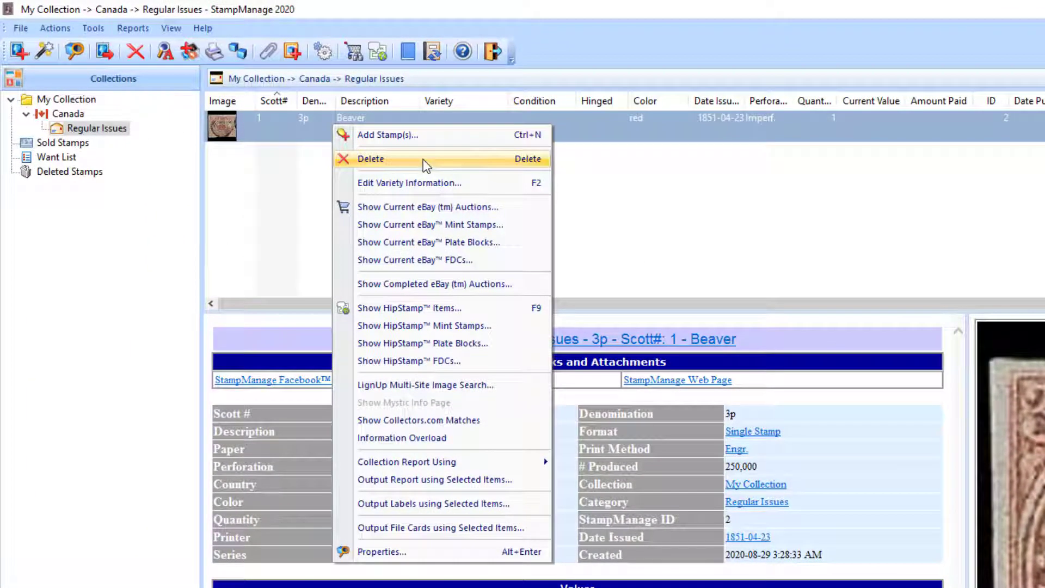
click(223, 133)
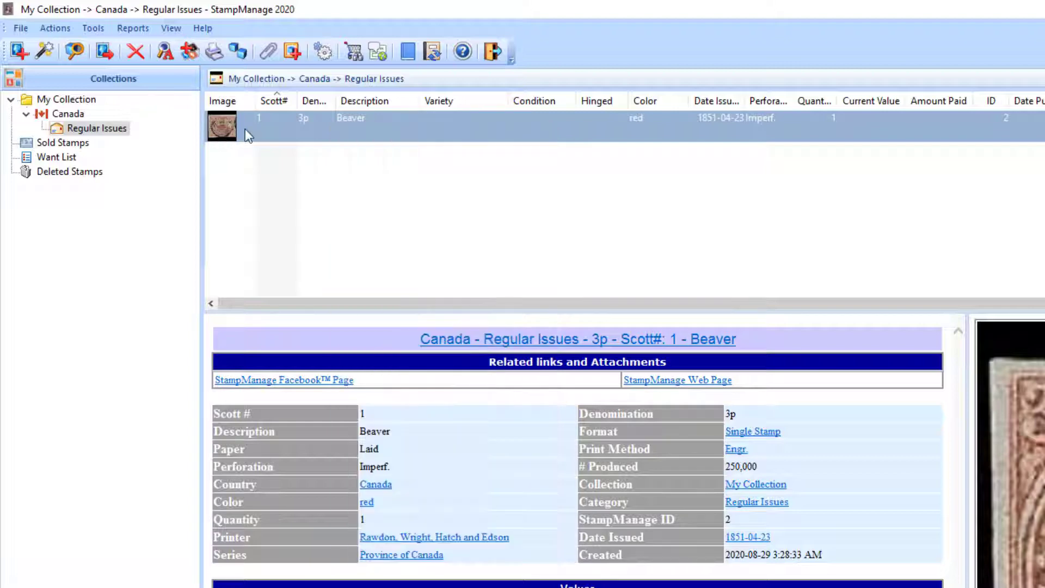
click(138, 54)
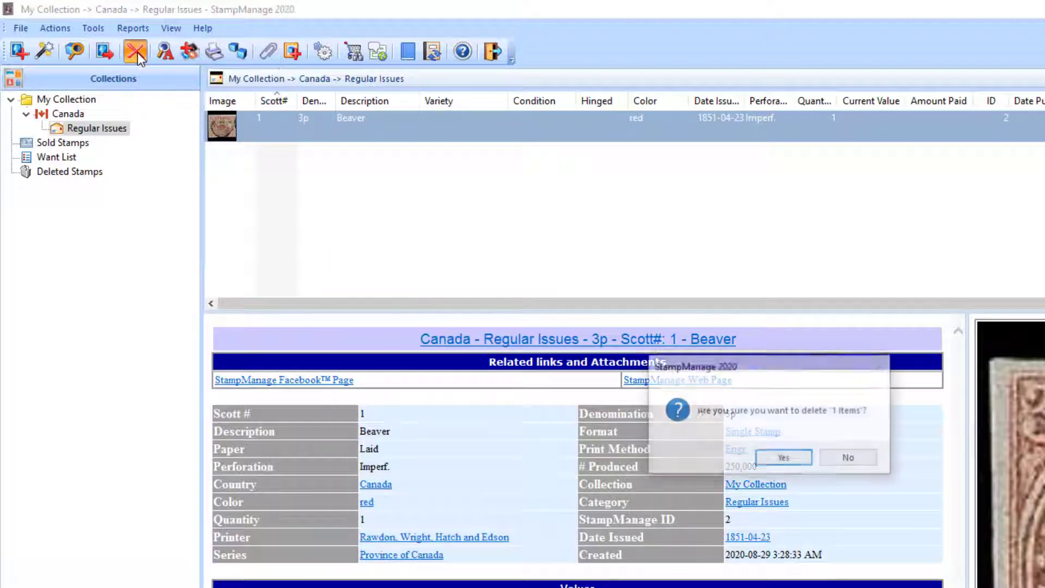
click(783, 459)
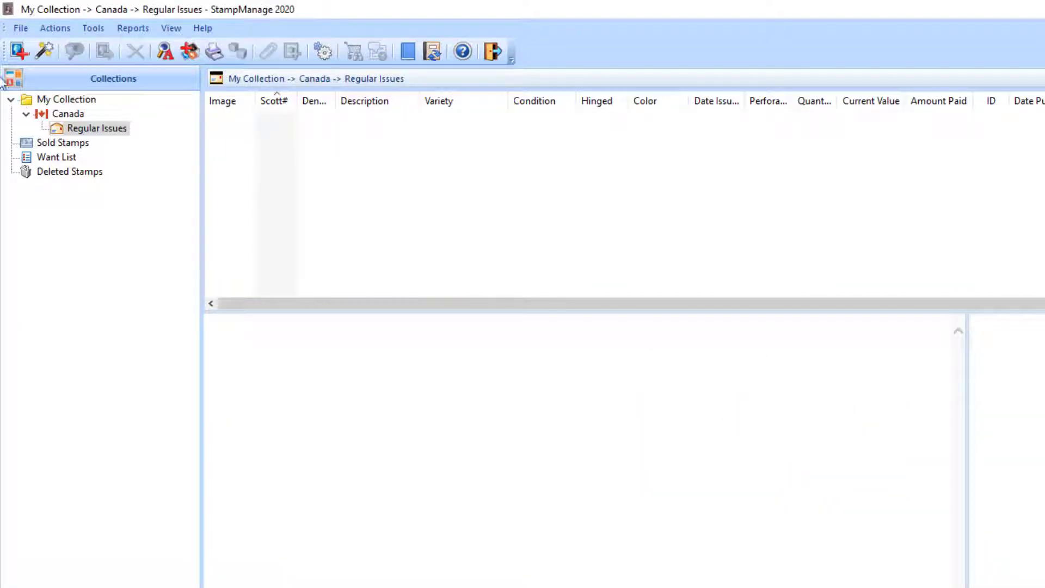
Step: Start adding a stamp, browse the catalog for all of Canada, and narrow it to the Regular Issues category
click(21, 54)
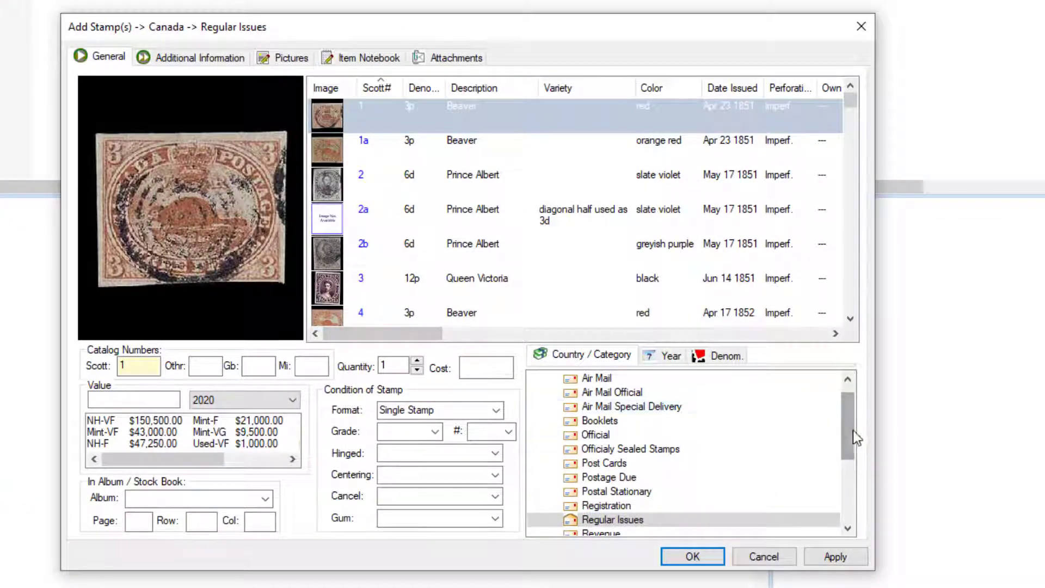
scroll(853, 418, up, 1)
click(536, 379)
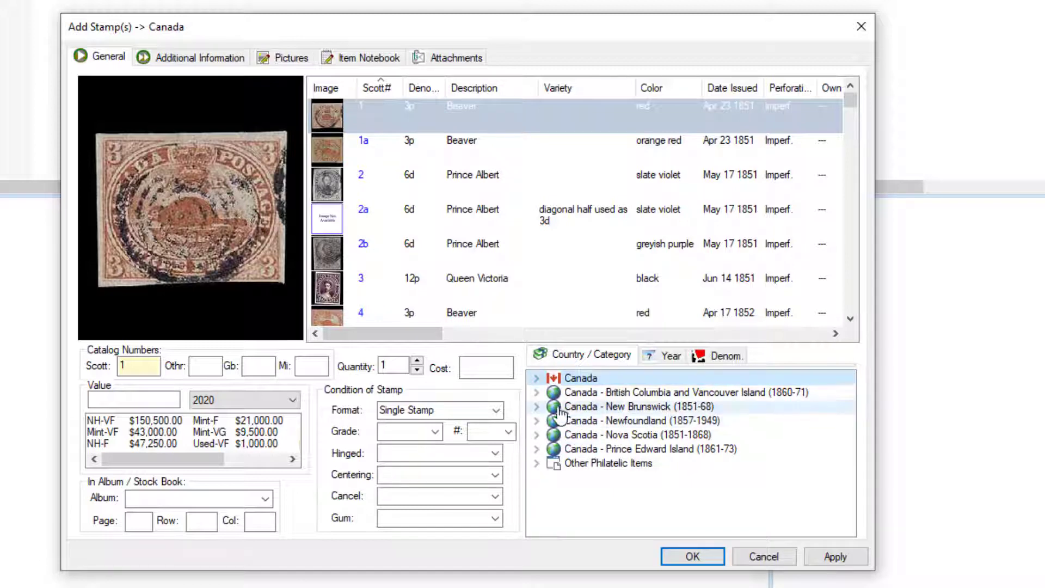
click(536, 379)
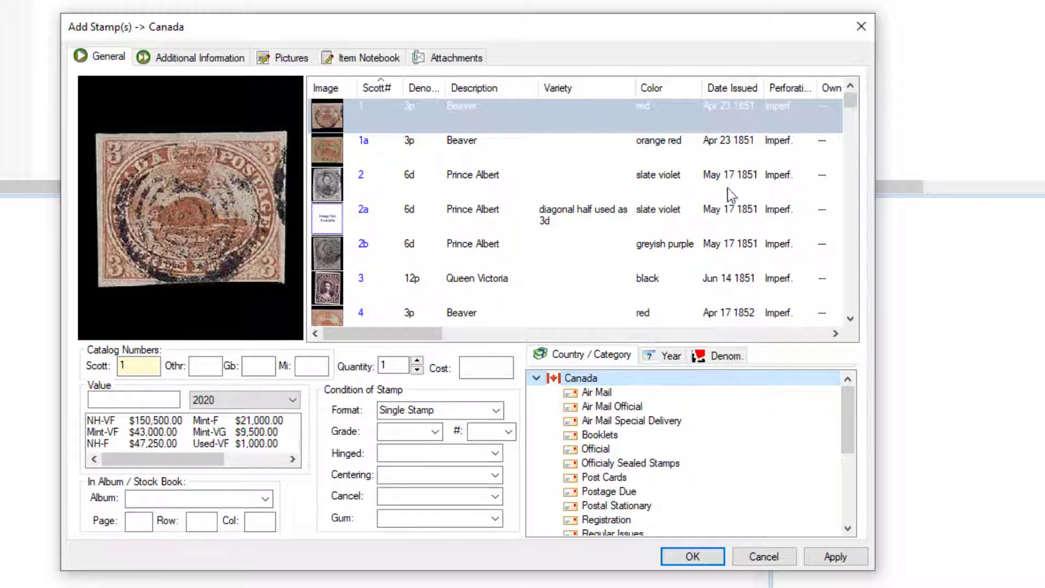
drag(852, 108, 848, 305)
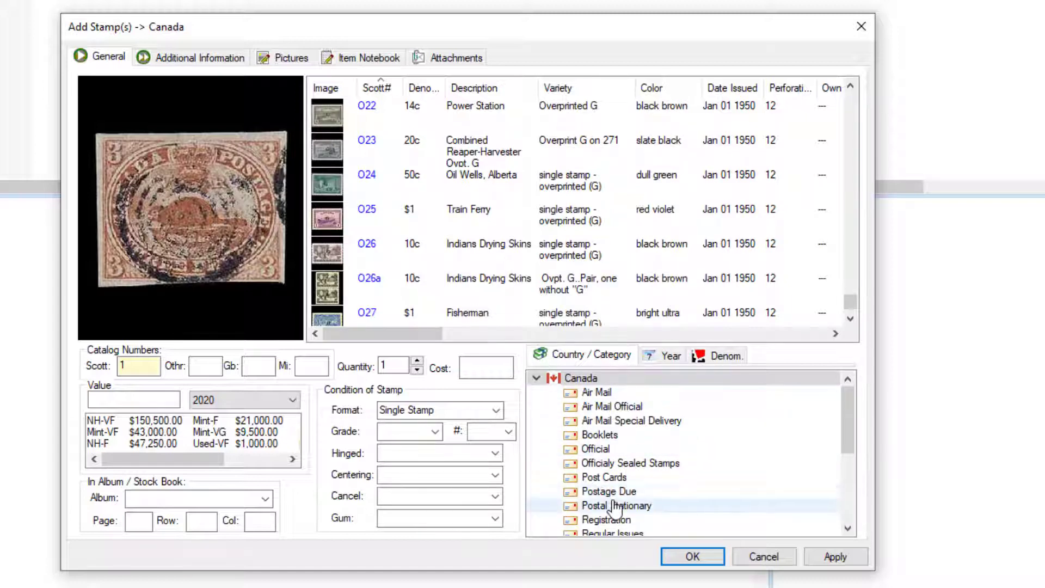
scroll(606, 490, down, 1)
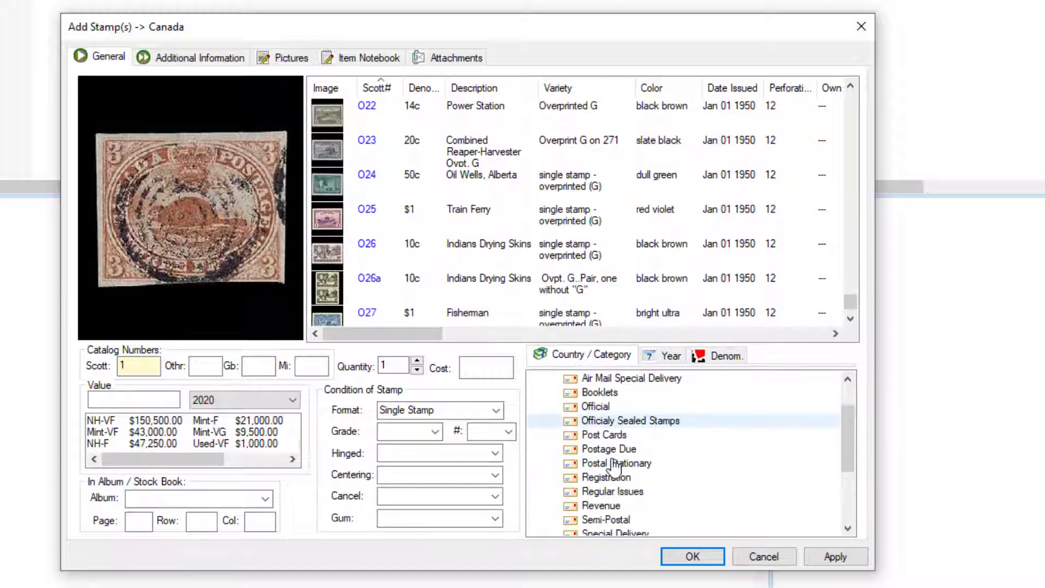
click(612, 491)
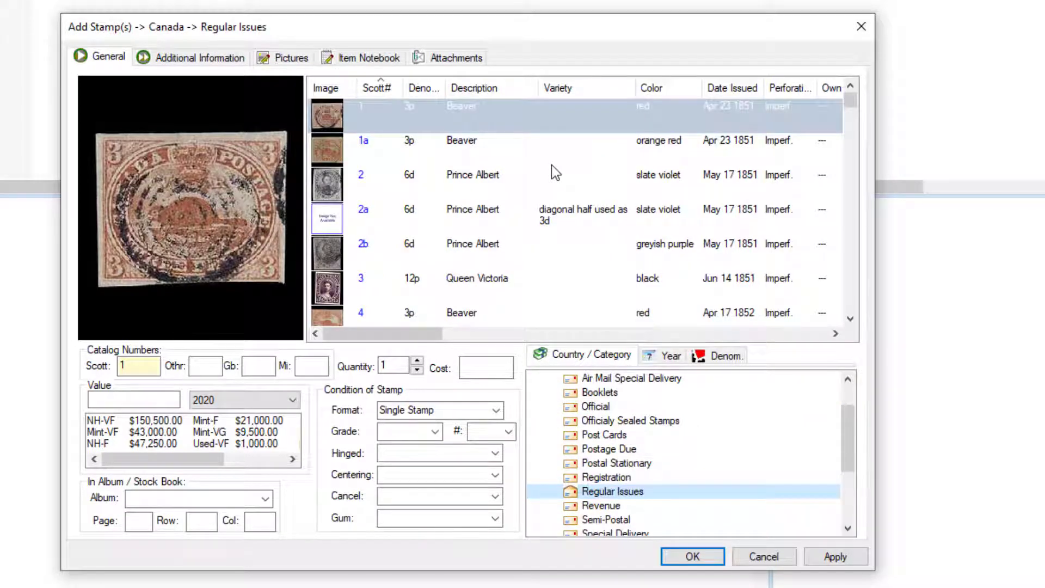
Step: Add the 1/2c Queen Victoria stamp, Scott 8, to the collection with the Used-F value and the Hinged condition
scroll(554, 172, down, 2)
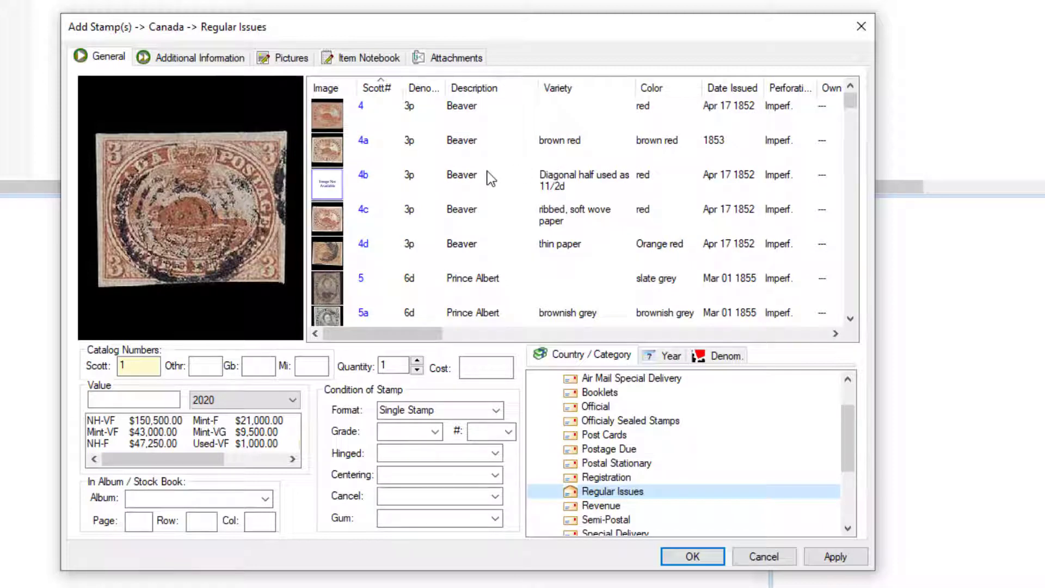
scroll(490, 177, down, 3)
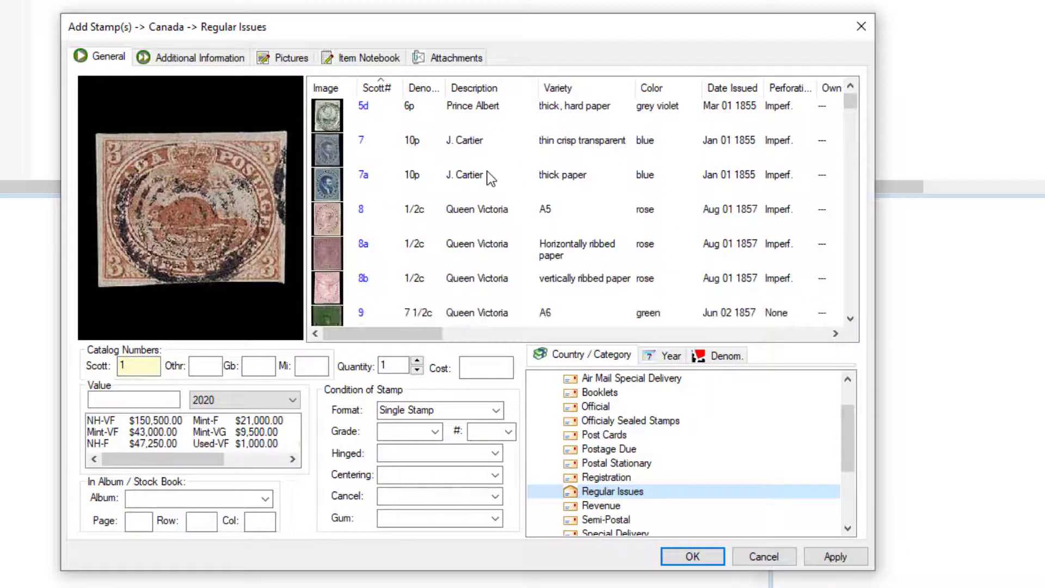
click(417, 214)
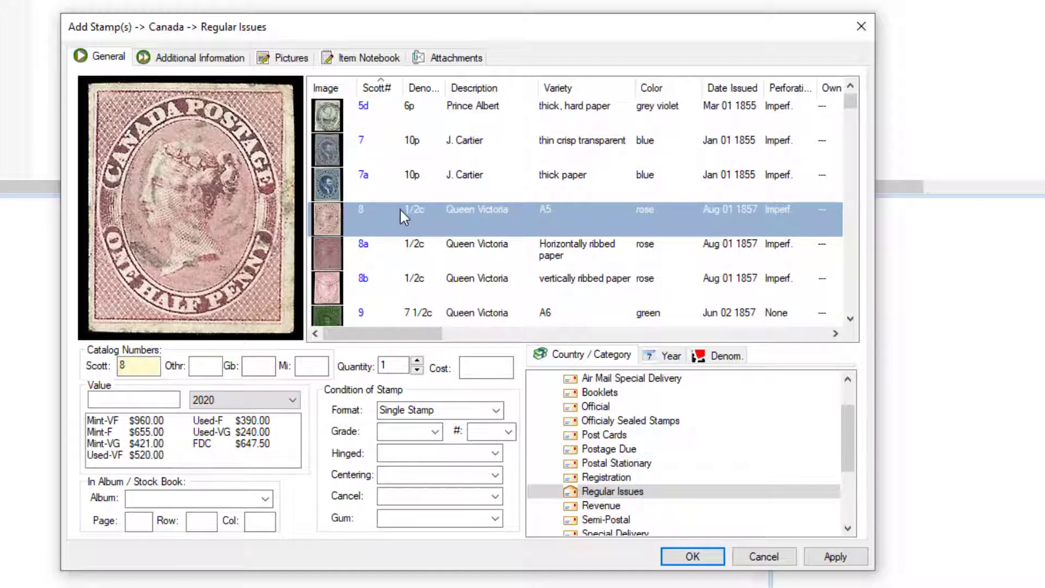
click(229, 425)
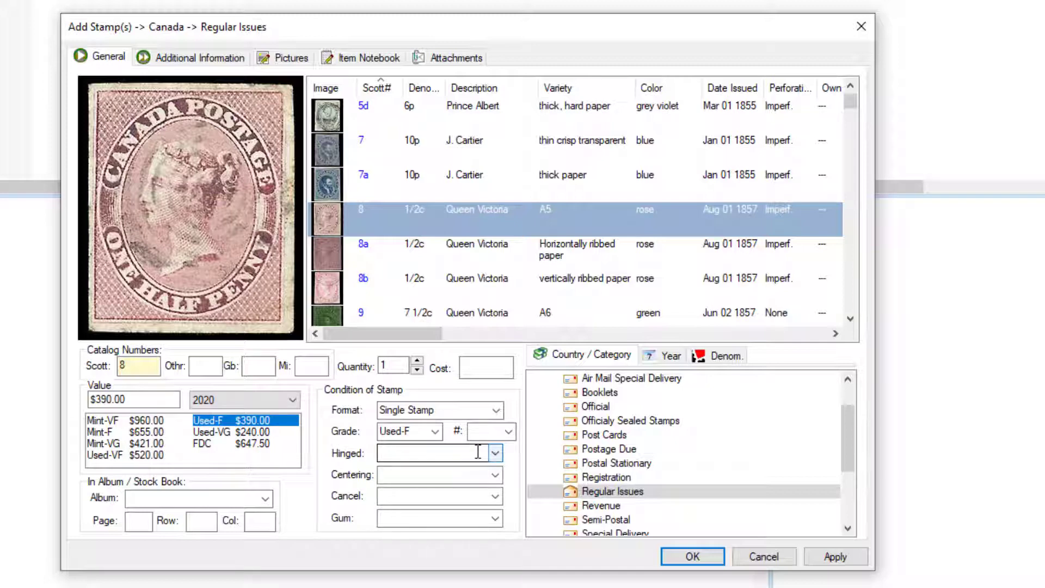
click(495, 453)
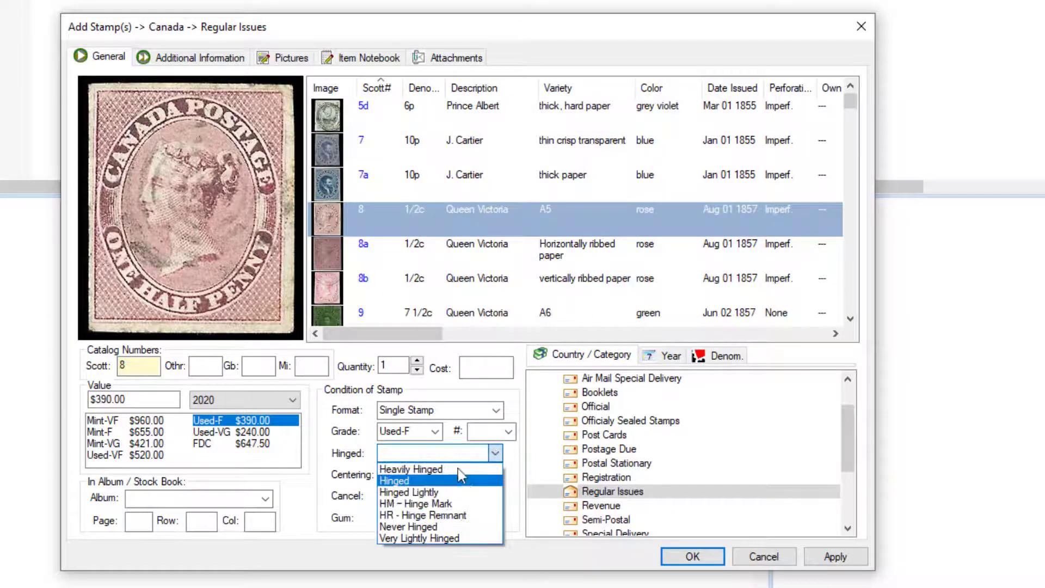
click(433, 482)
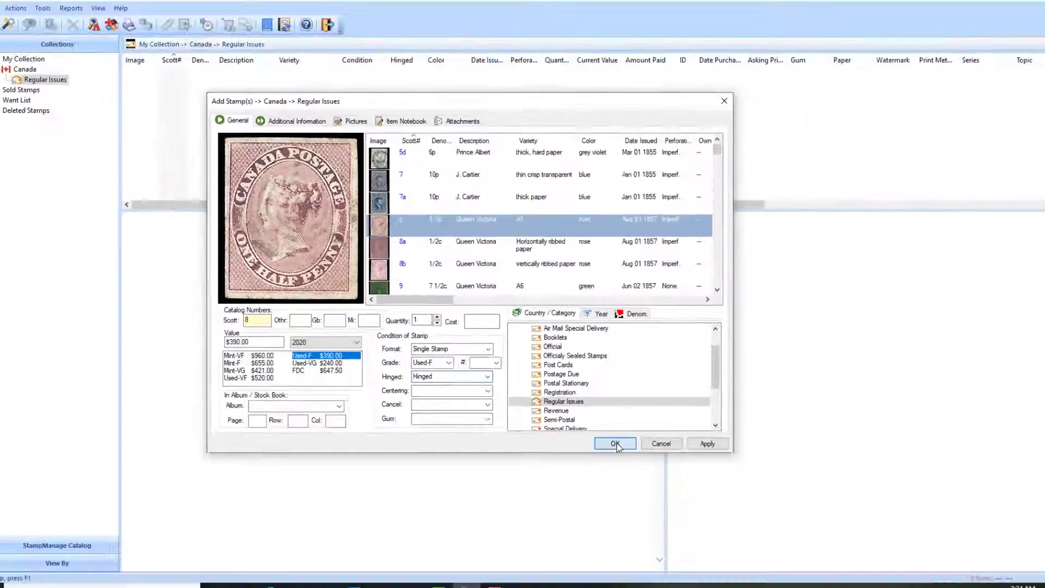
click(693, 556)
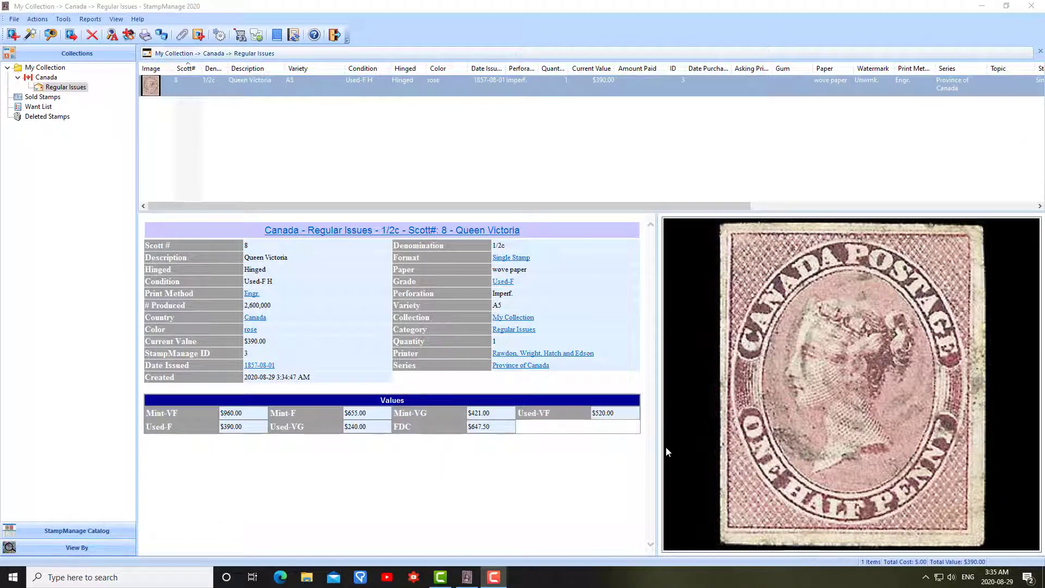
Step: Open the properties of the Queen Victoria stamp and enable its date bought as 2020-08-29
click(289, 88)
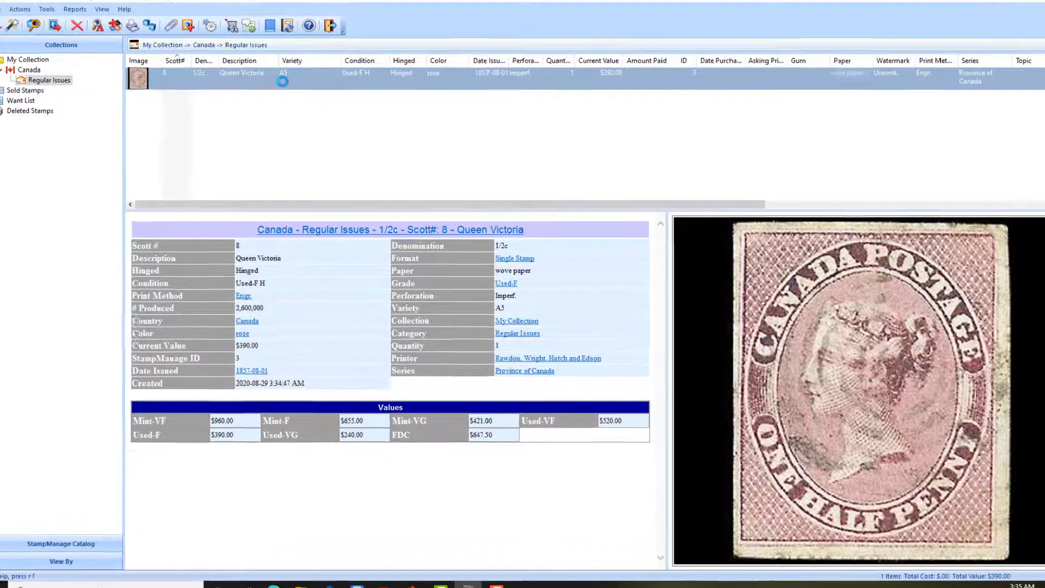
double_click(282, 81)
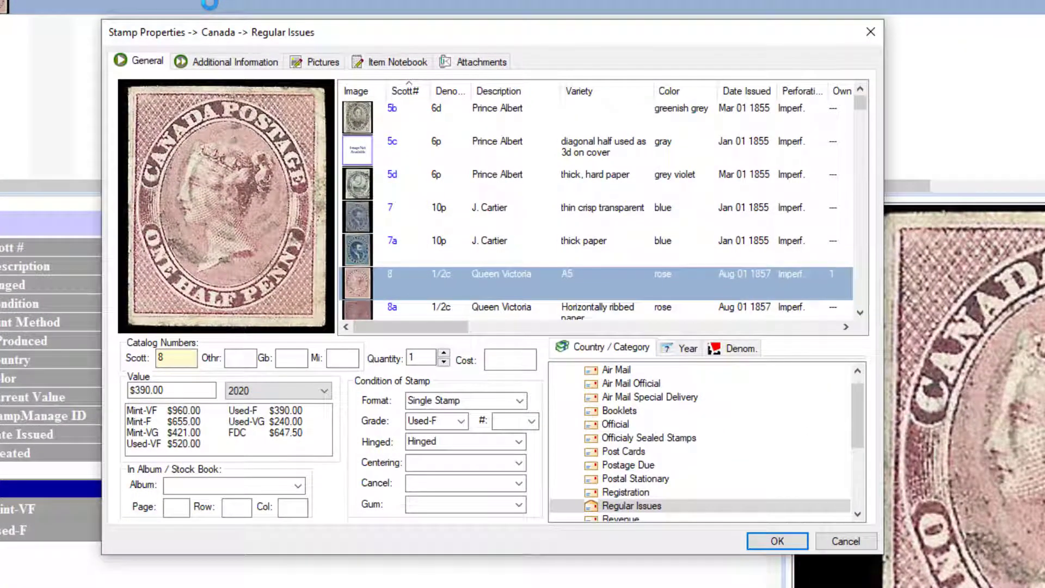
click(238, 62)
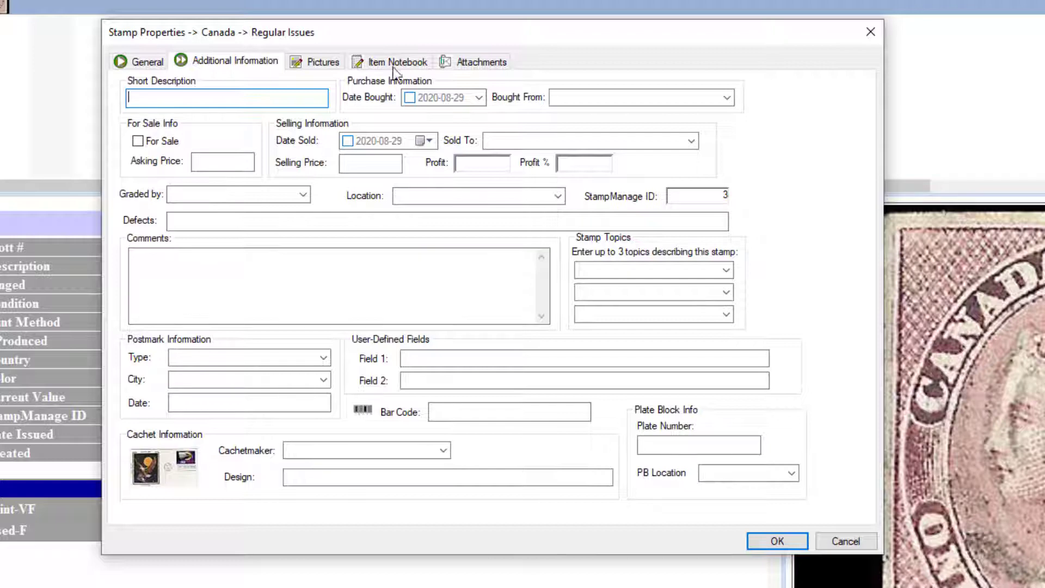
click(410, 97)
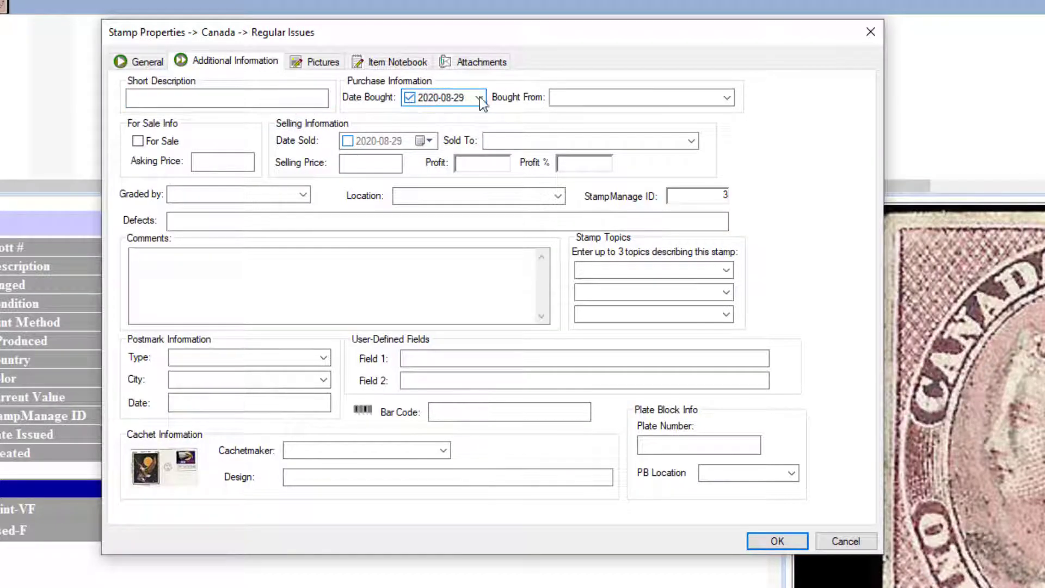
Step: View the stamp's picture slots, then set its centering to Fine and save the properties
click(319, 63)
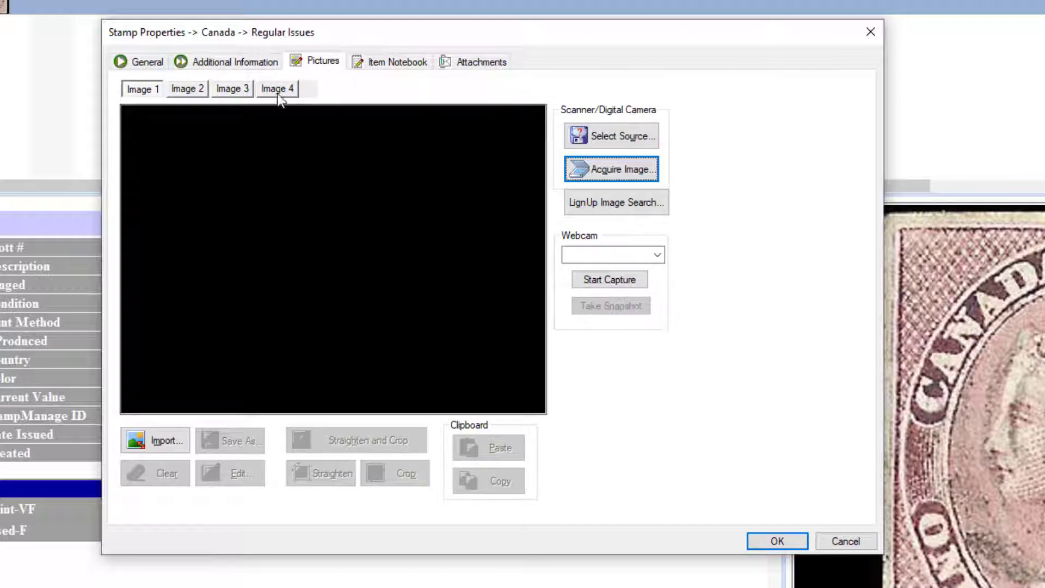
click(139, 62)
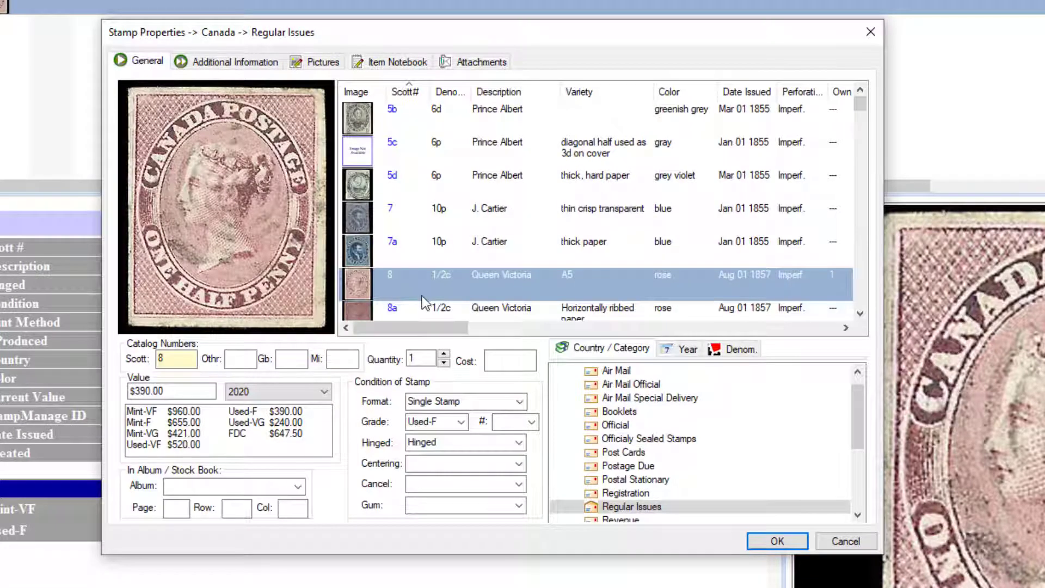
click(520, 464)
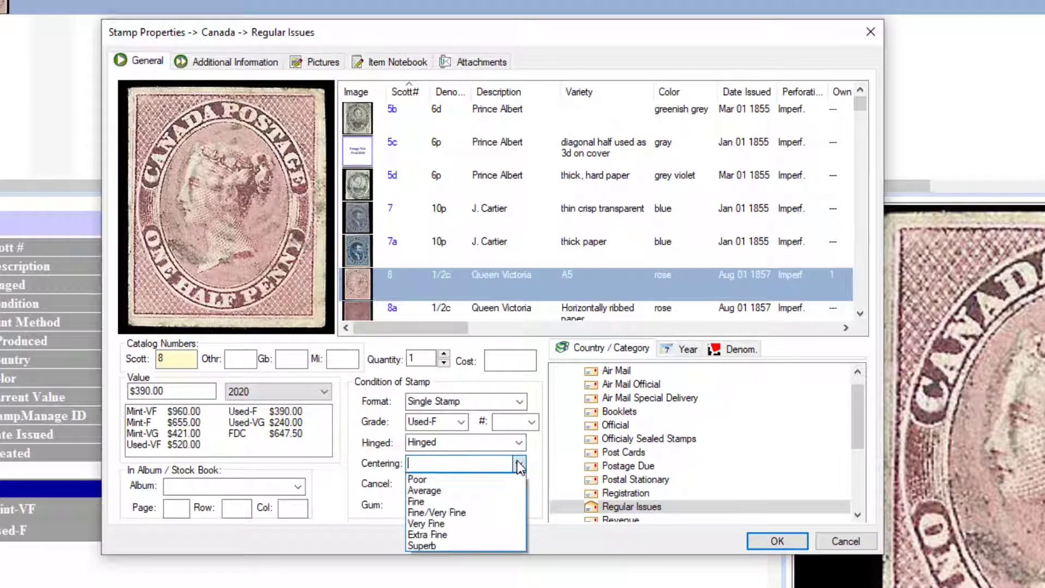
click(471, 501)
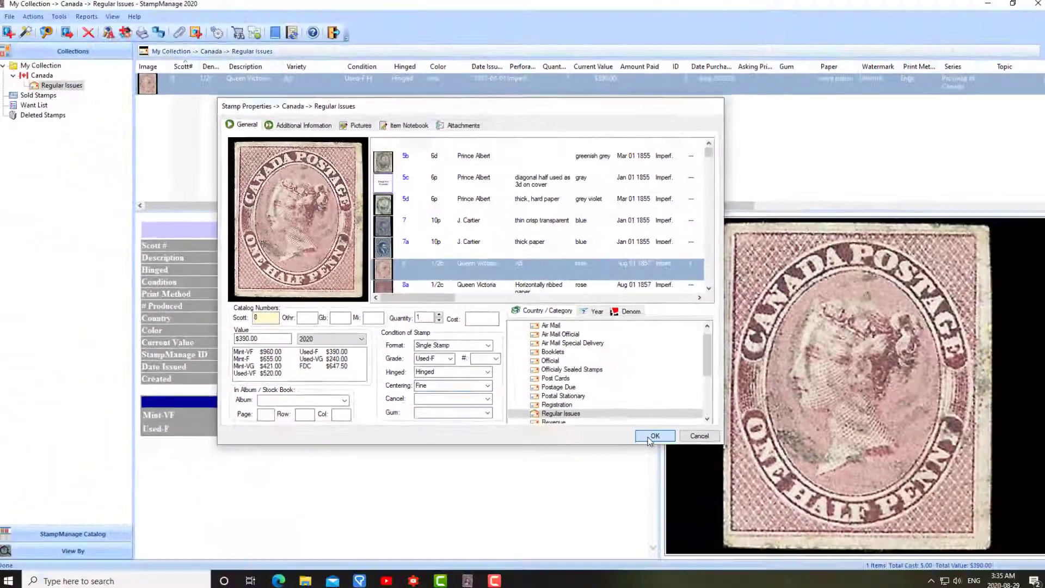
click(777, 541)
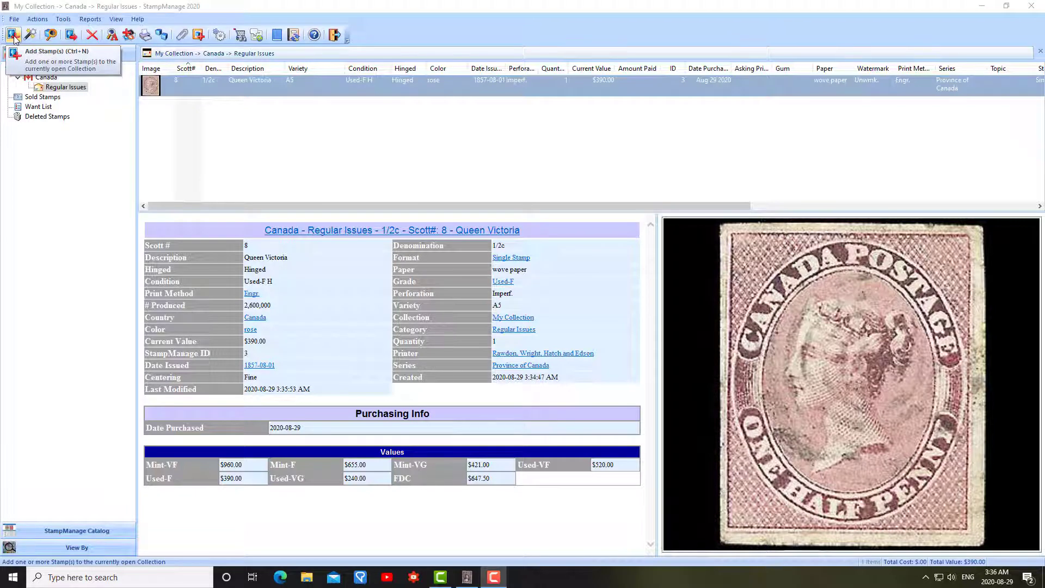
Step: Add Scott 9, 10 and 11 to the Regular Issues collection together in a single entry
click(13, 36)
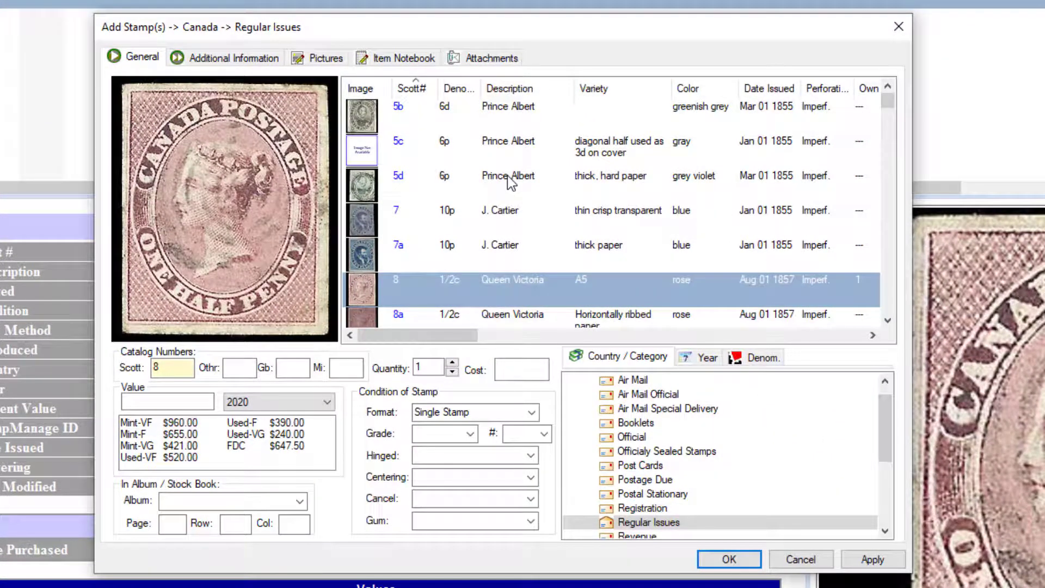
scroll(507, 176, down, 2)
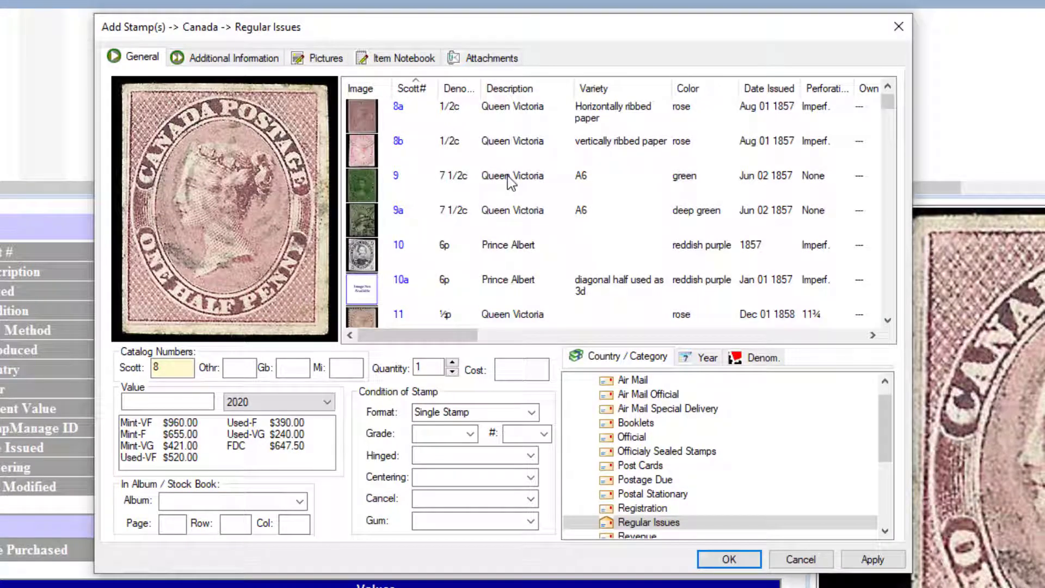
click(441, 184)
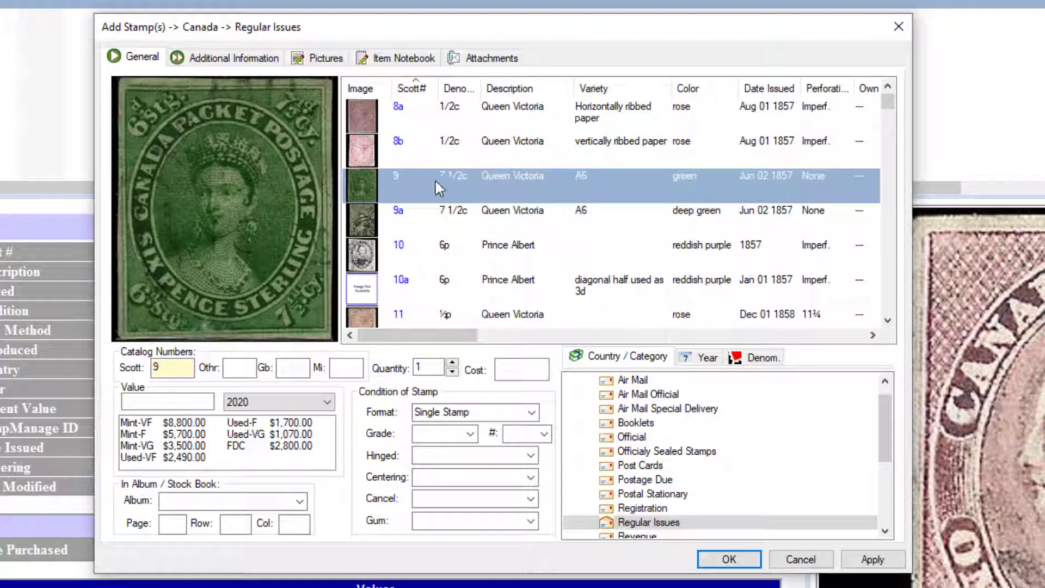
ctrl+click(432, 256)
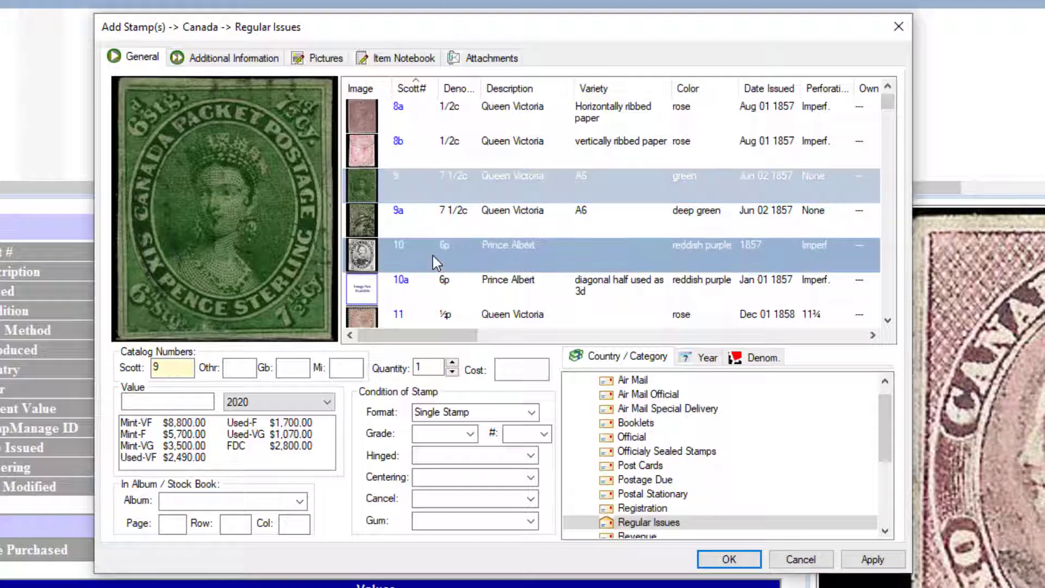
ctrl+click(416, 316)
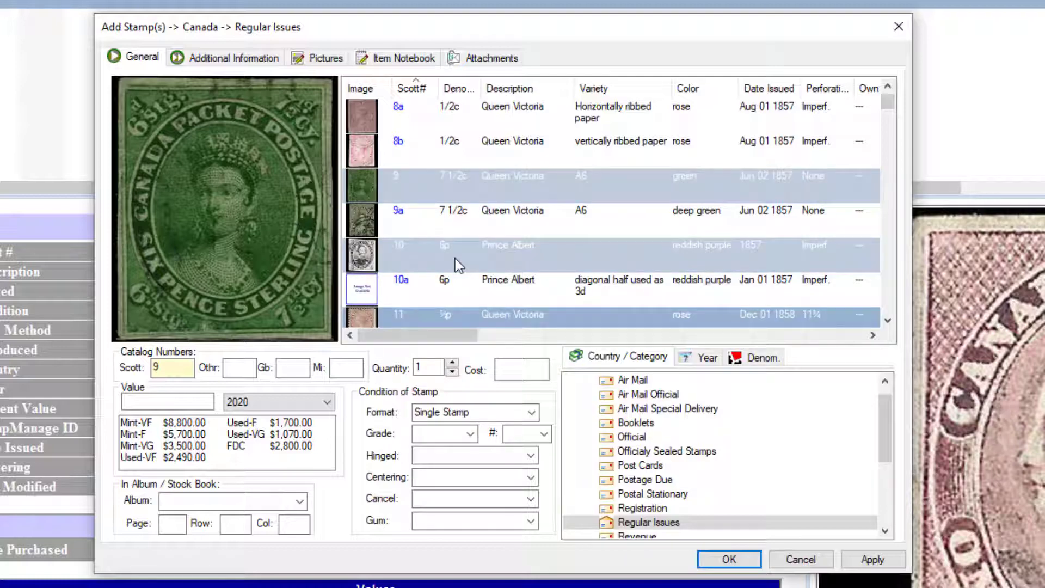
key(ctrl)
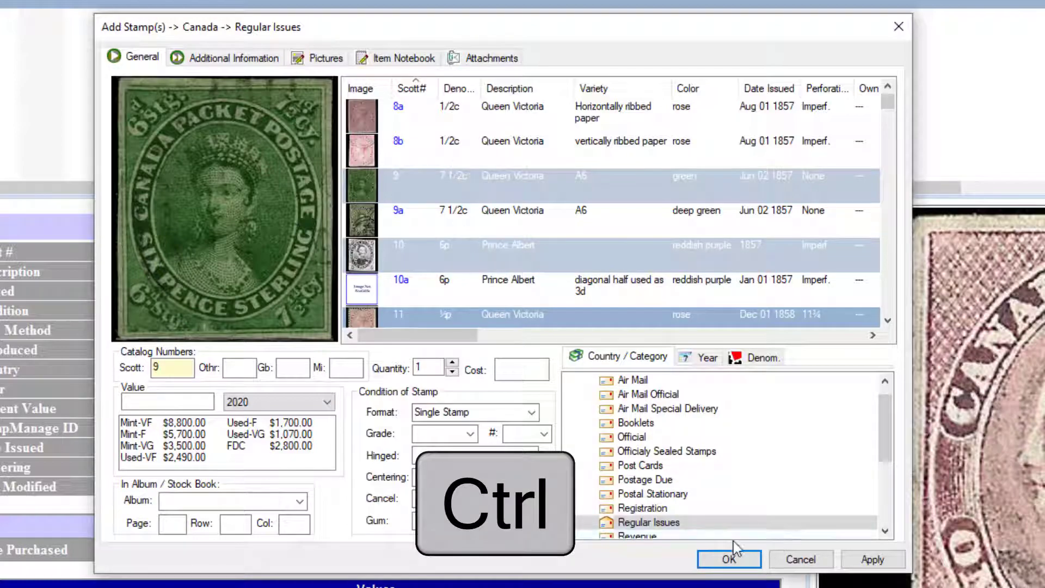
click(729, 559)
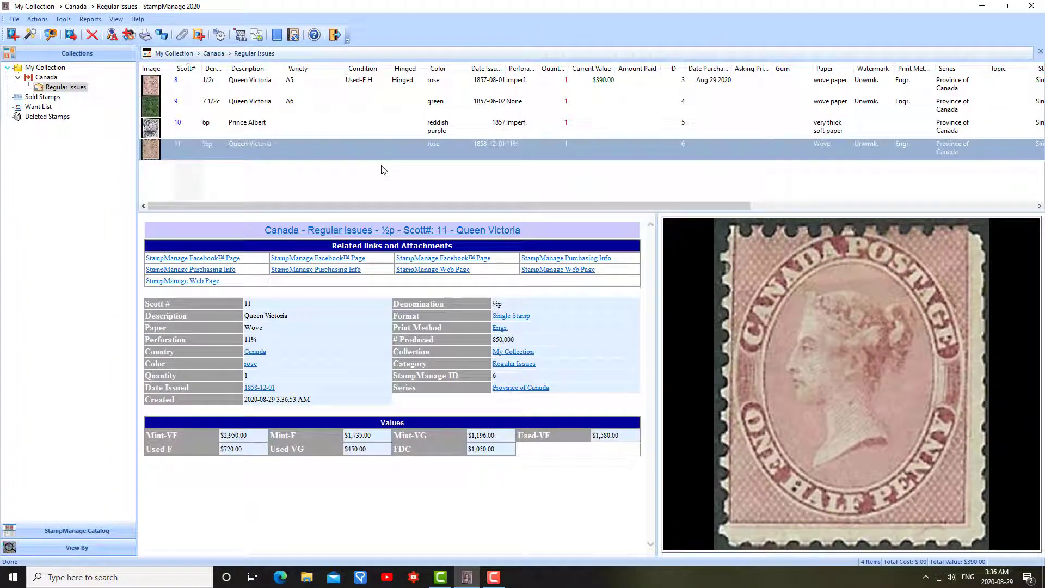
Step: Add the 5c Beaver stamp, Scott 15, to the Regular Issues collection with the Mint-VF value
click(12, 35)
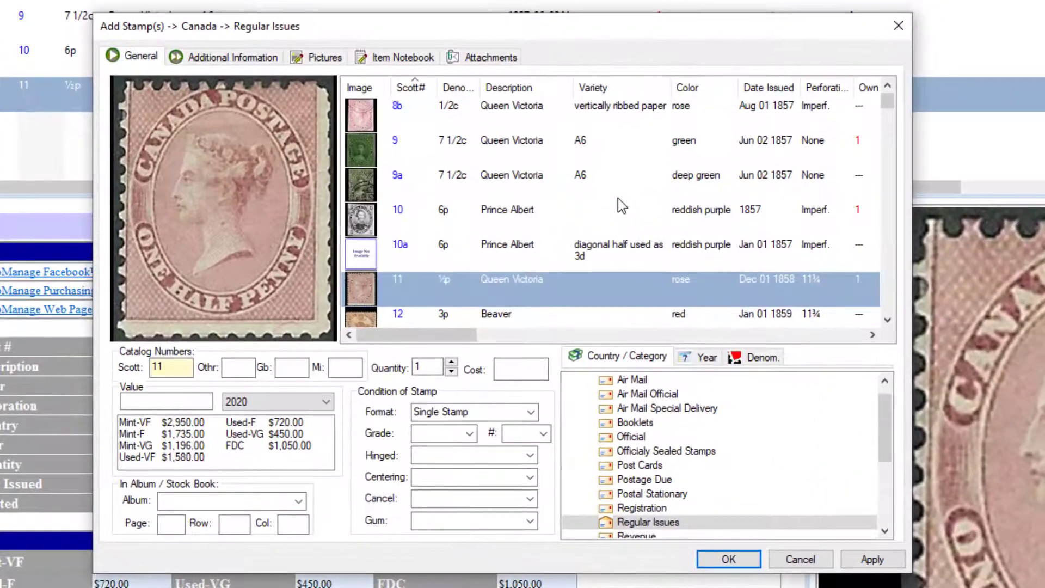
scroll(497, 243, down, 3)
click(467, 266)
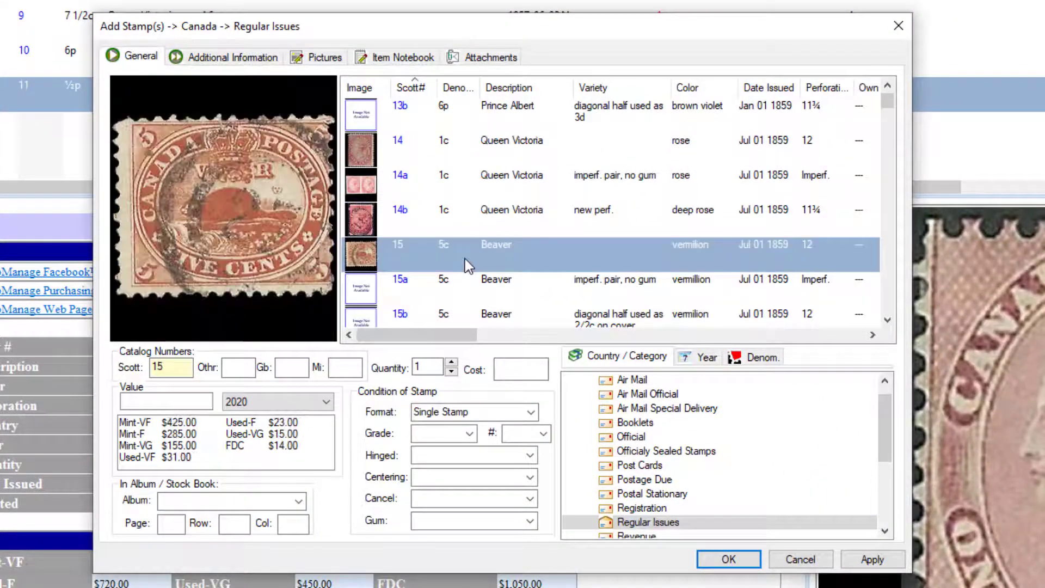
click(158, 425)
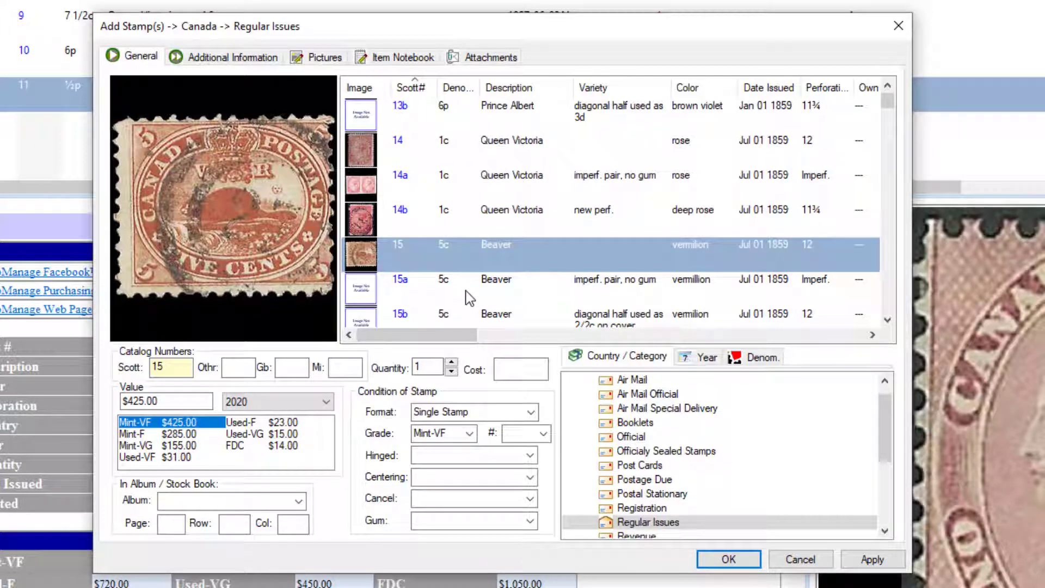
click(879, 561)
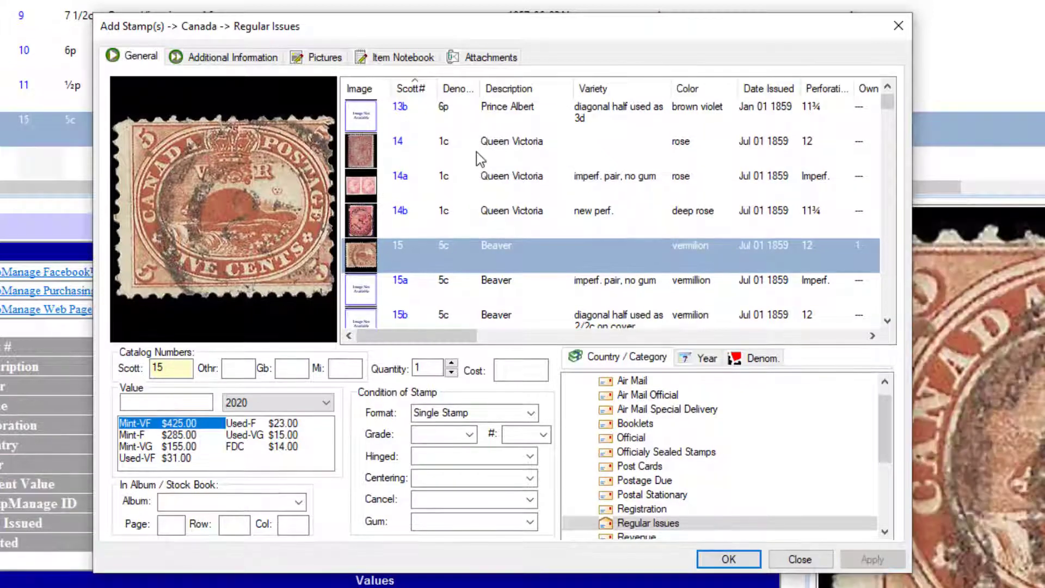
Step: Add the 10c violet Prince Albert stamp, Scott 17a, with the Used-F value and finish adding stamps
scroll(495, 195, down, 3)
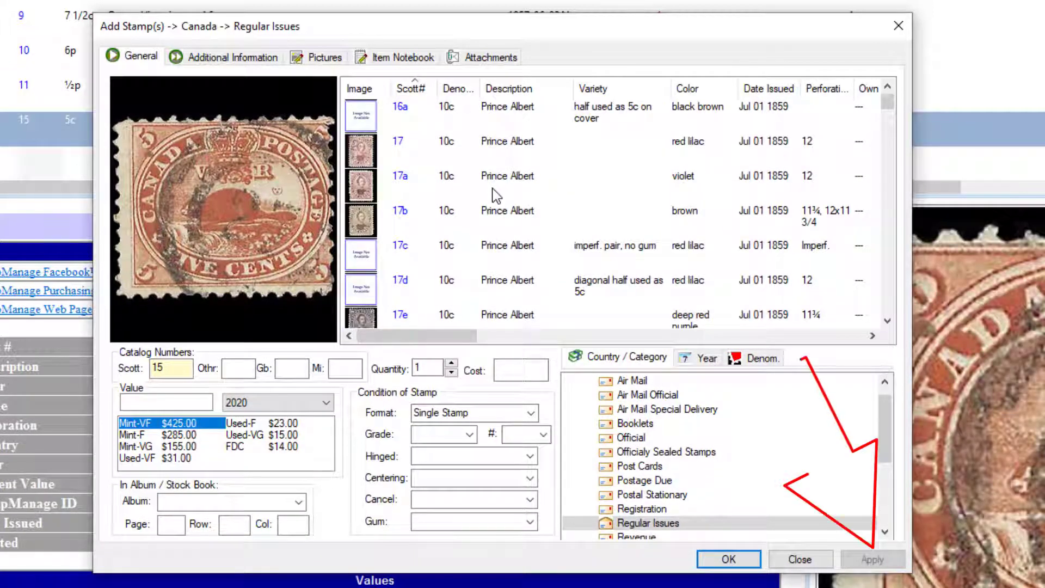
click(495, 195)
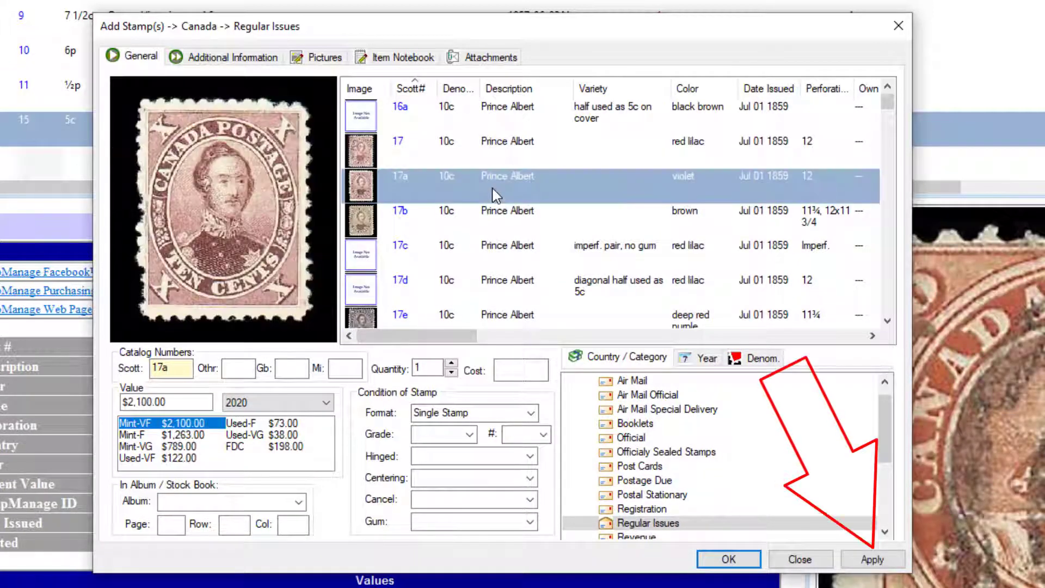
click(260, 424)
click(849, 560)
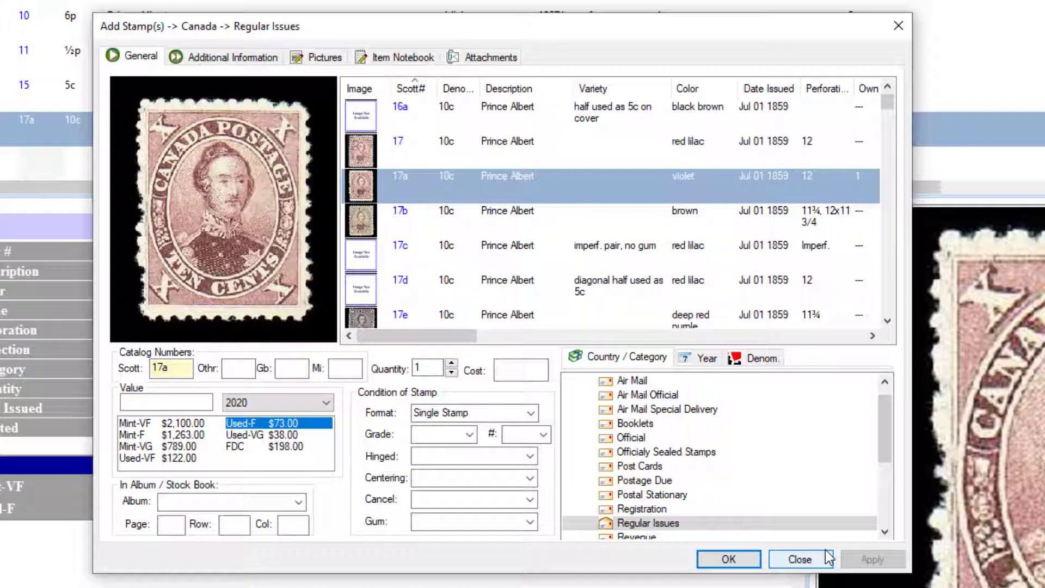
click(827, 558)
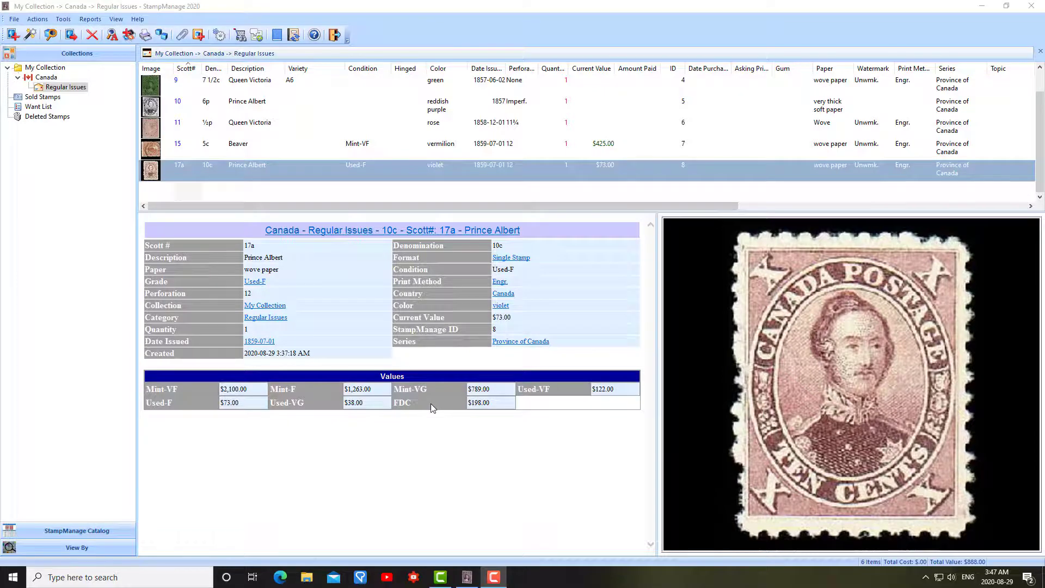
Step: View the save options for backing up the database to a ZIP file and close them without saving
click(117, 8)
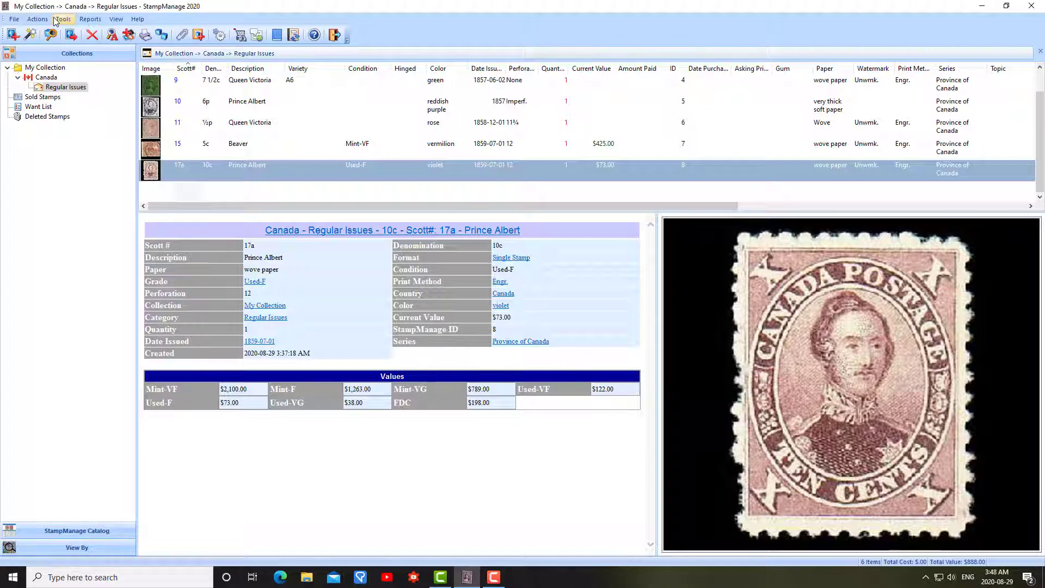
click(14, 19)
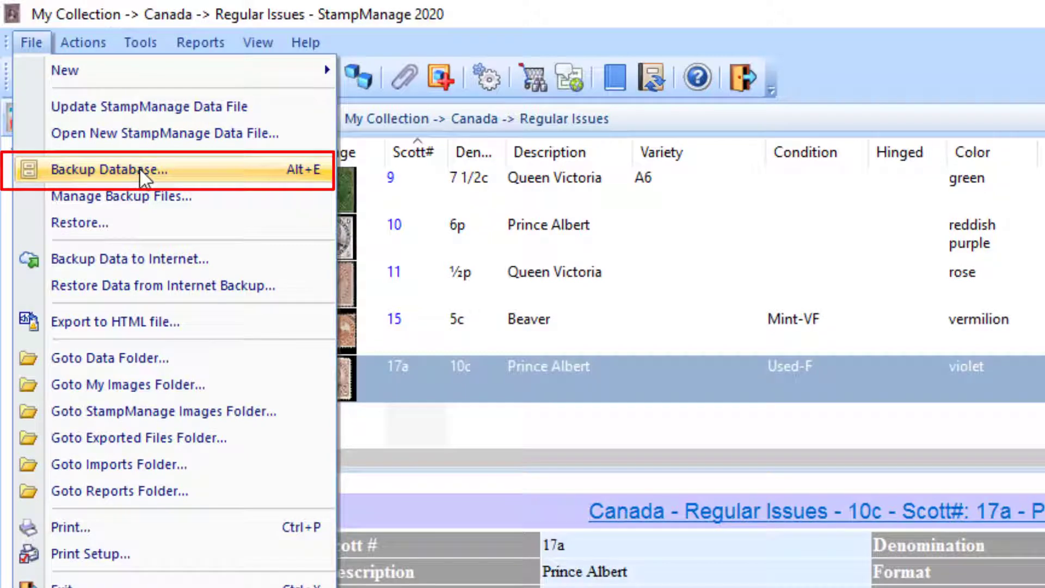
click(164, 169)
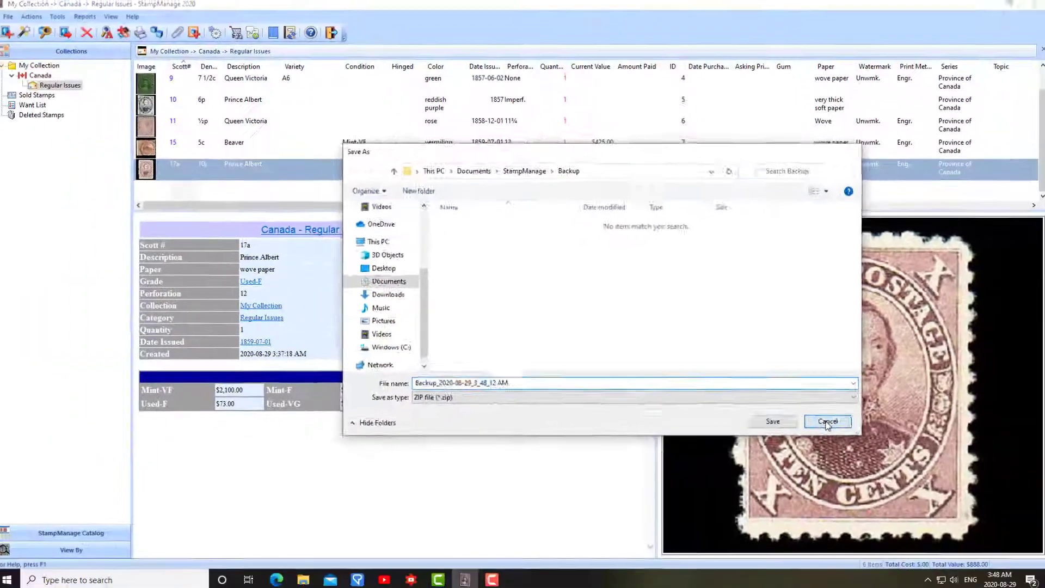
click(971, 558)
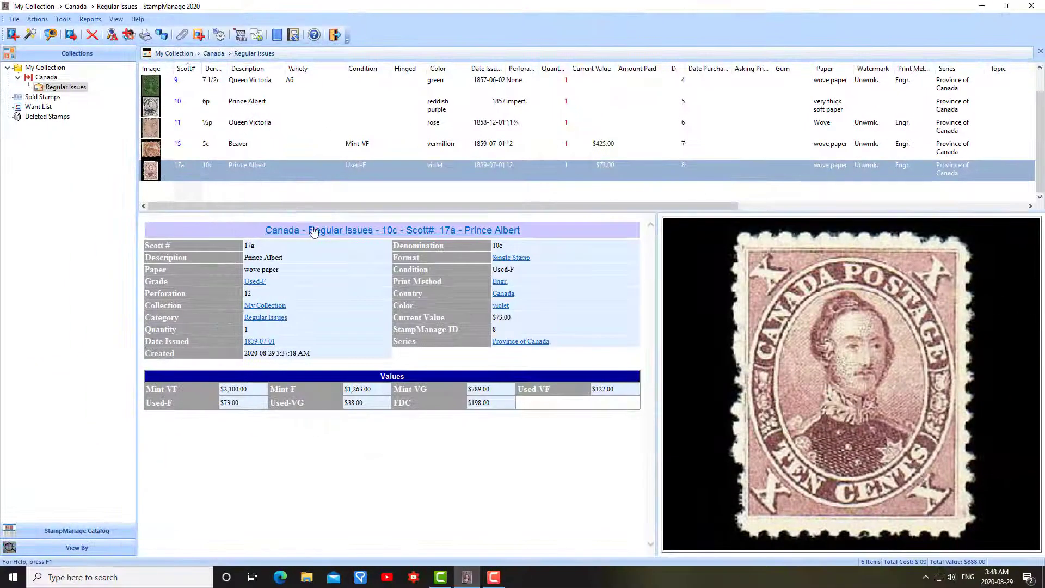
click(15, 20)
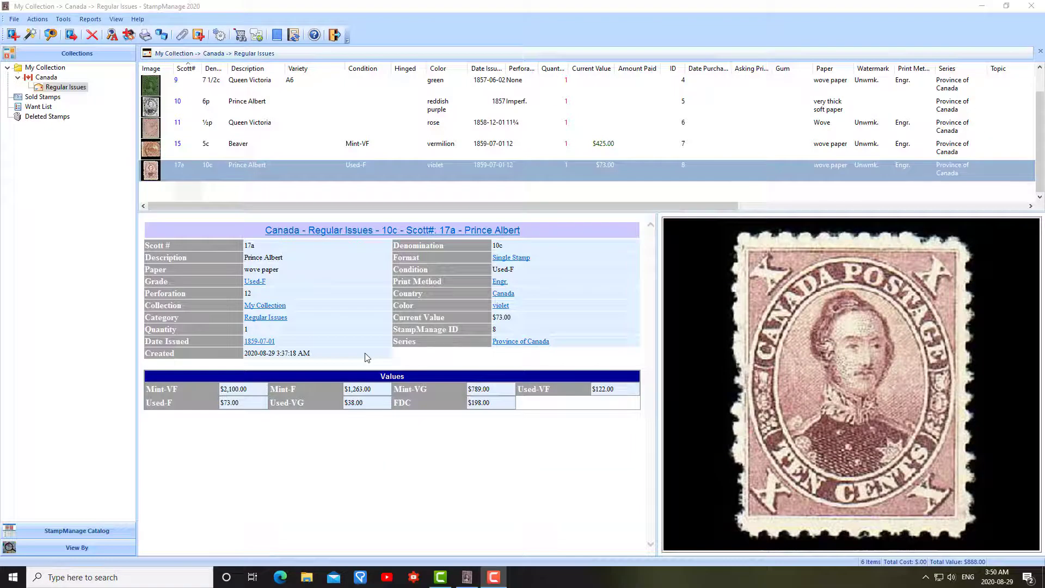
Step: Preview the All Stamps Owned with Total Value report, then view the output options for printing the Regular Issues list
click(146, 9)
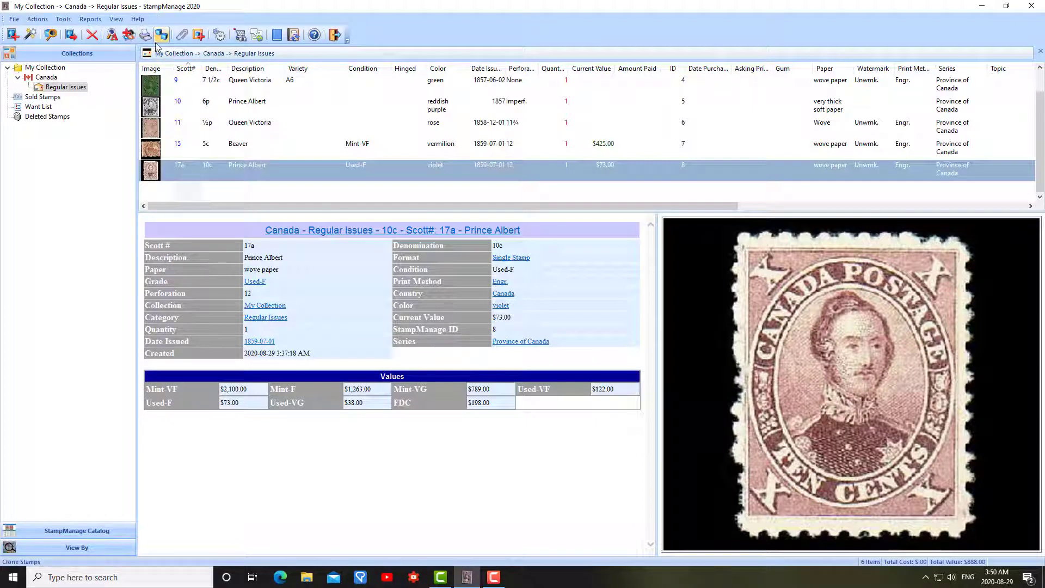
click(90, 19)
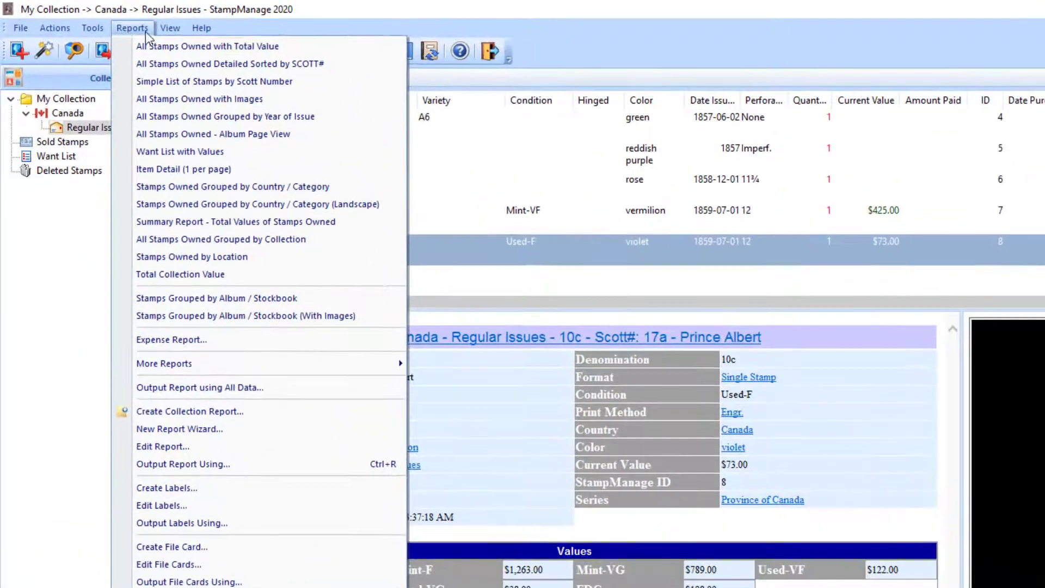
click(200, 48)
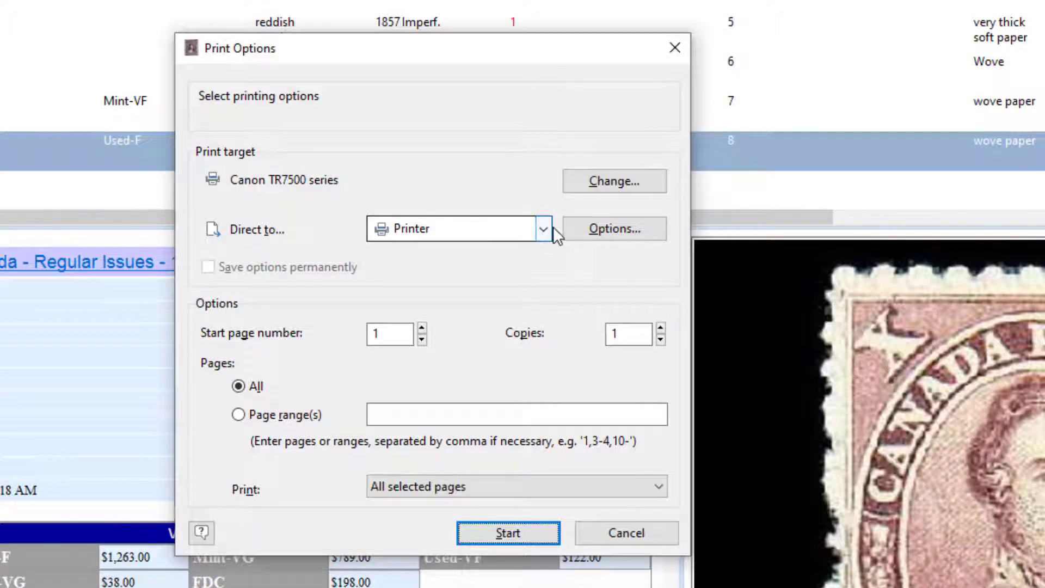
click(544, 230)
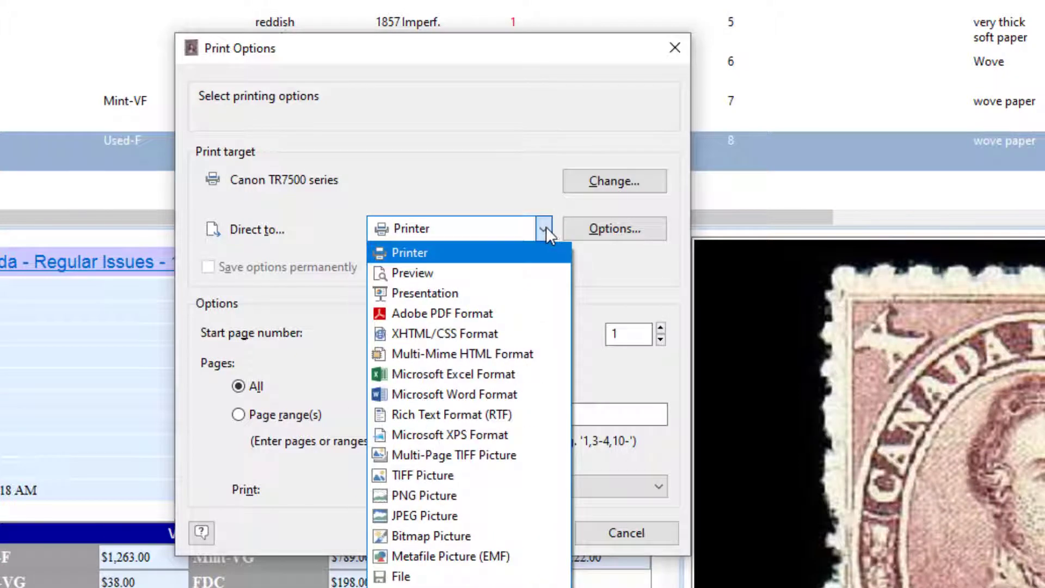
click(459, 271)
click(478, 532)
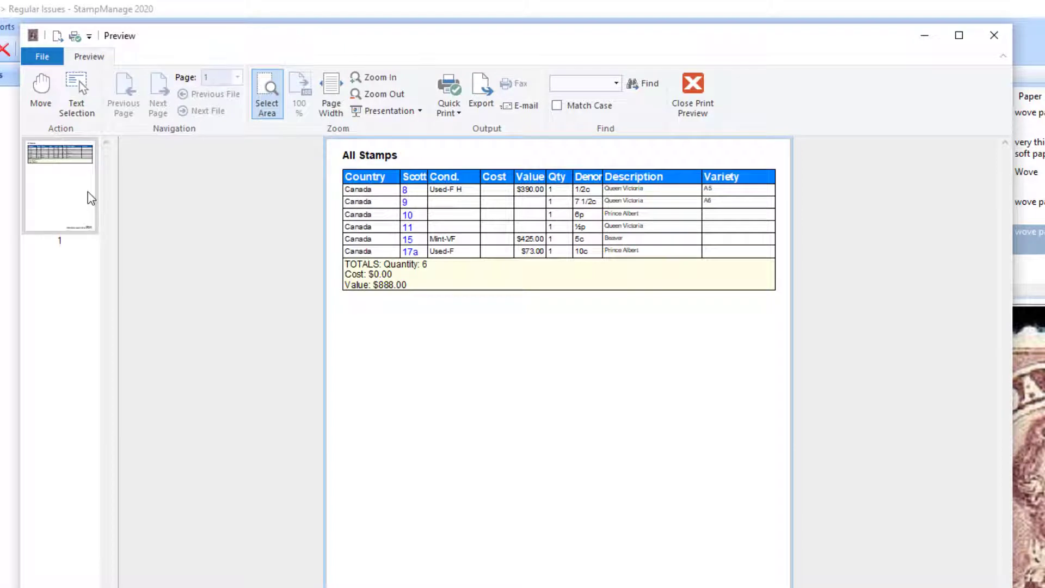
click(691, 90)
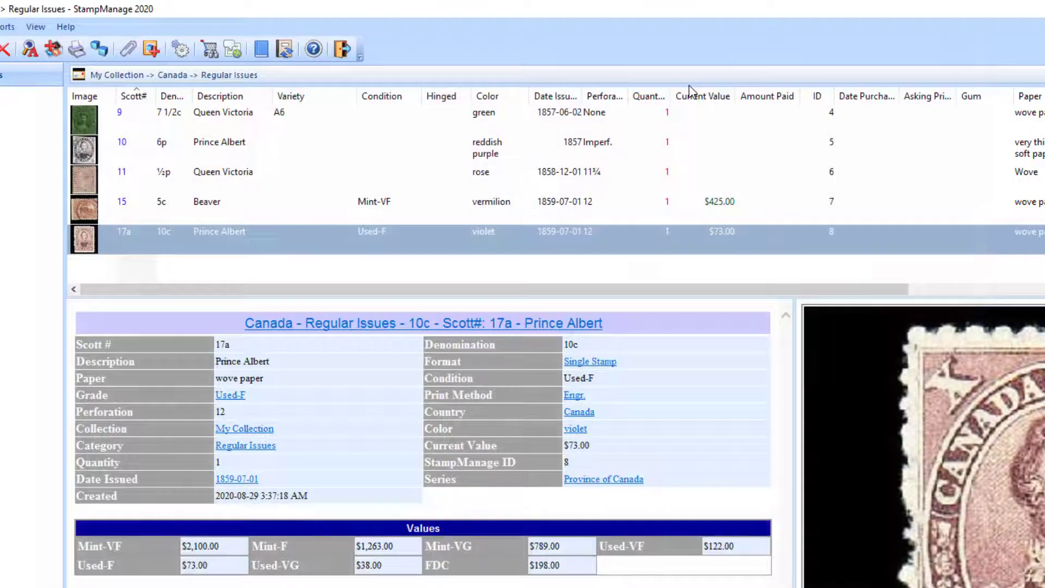
click(76, 50)
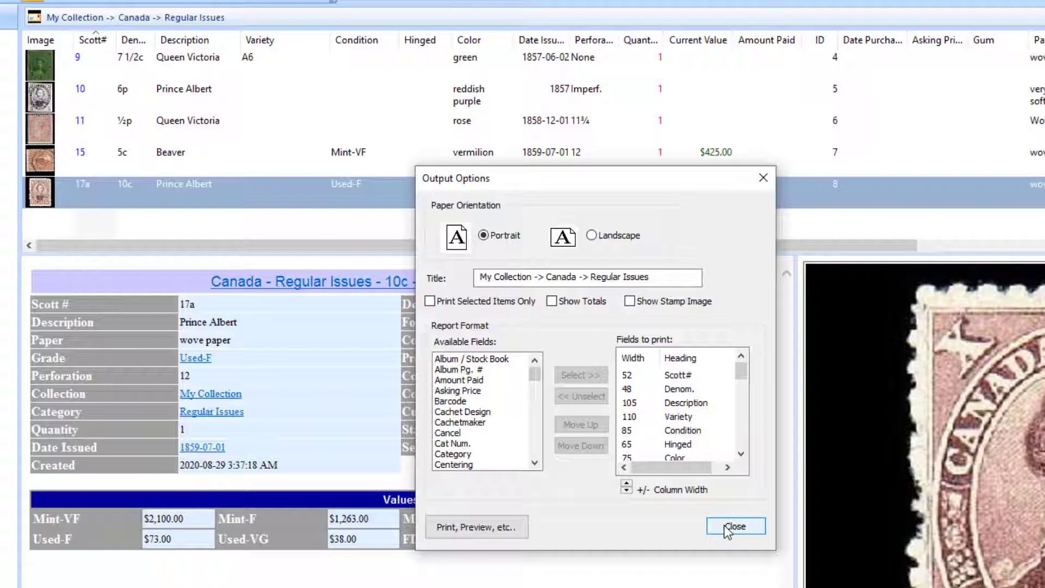
click(729, 526)
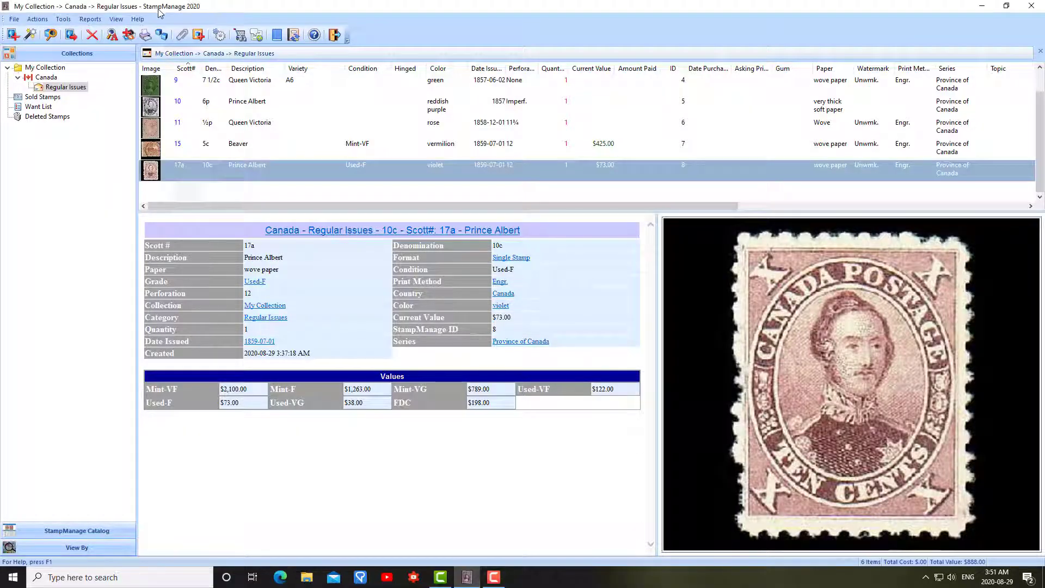
Step: Open the Getting Started Guide in PDF format and read through its opening pages up to the system requirements
click(139, 20)
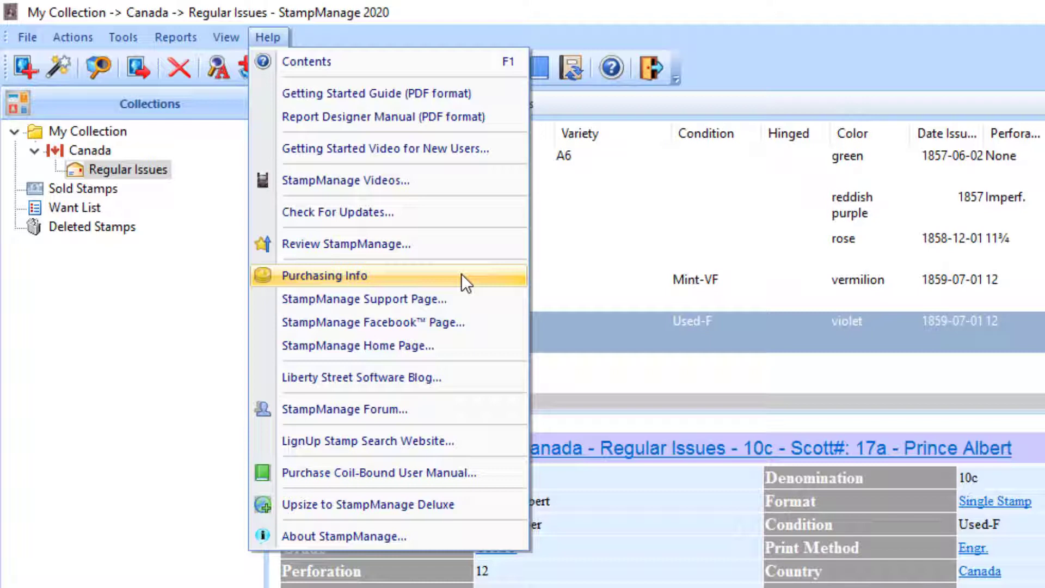
click(427, 100)
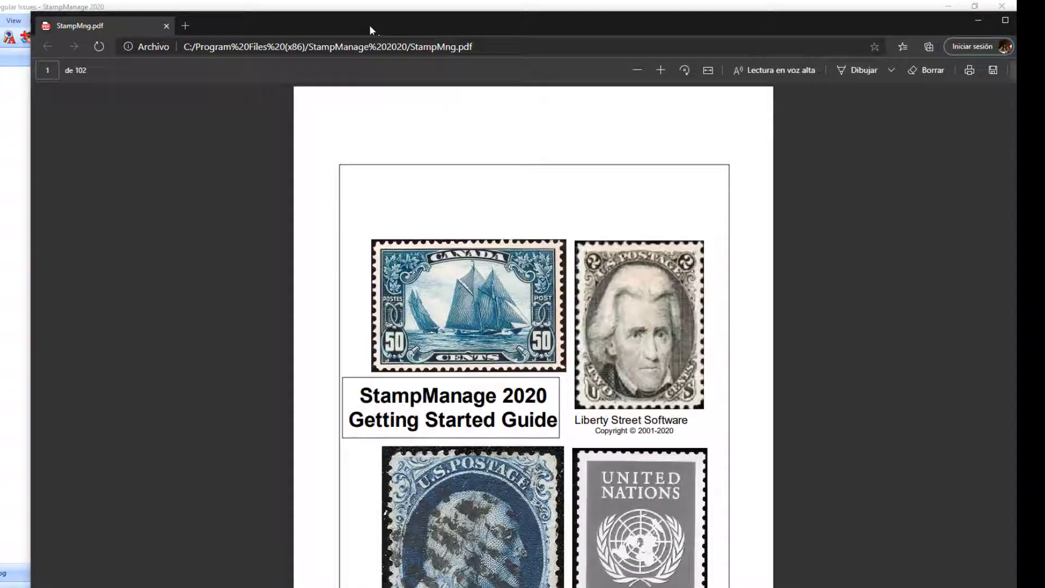
drag(370, 25, 286, 19)
scroll(346, 262, down, 20)
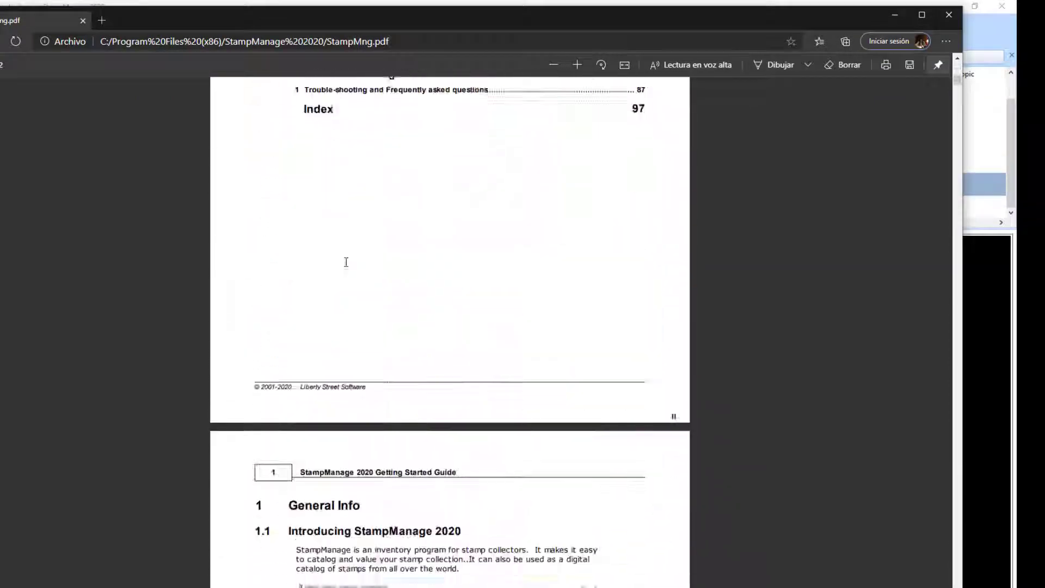
scroll(346, 262, down, 15)
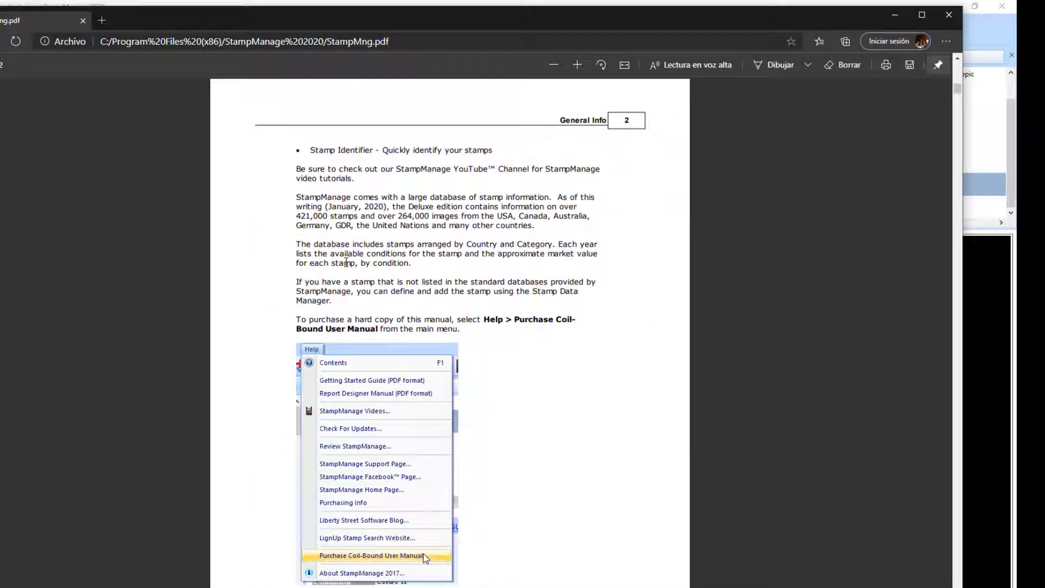
scroll(347, 262, down, 10)
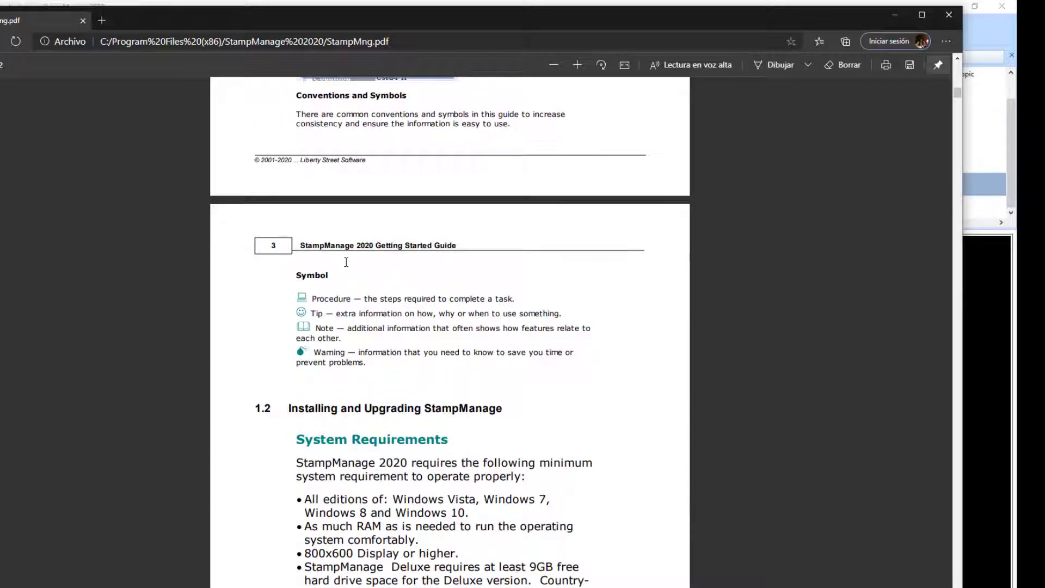